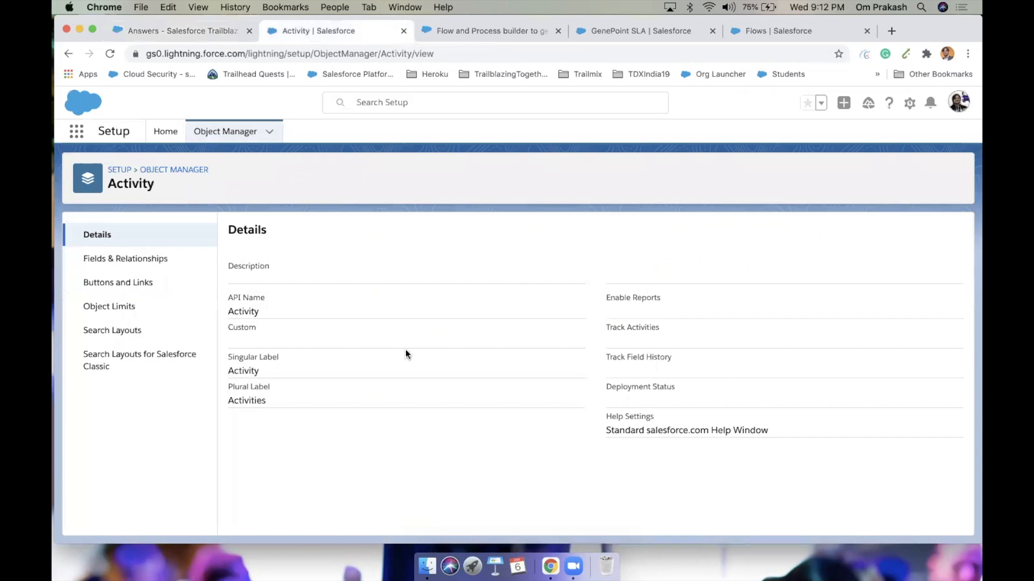
- Examine the Activity object's Opportunity_Closed_Date__c field and the Close Date and Related To fields on the GenePoint SLA opportunity
click(132, 261)
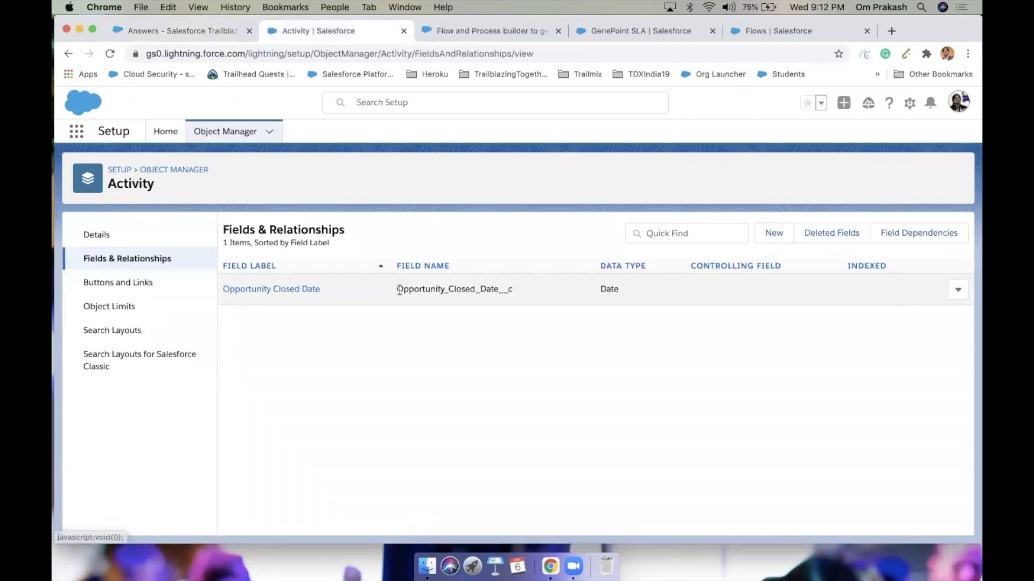
drag(396, 289, 521, 294)
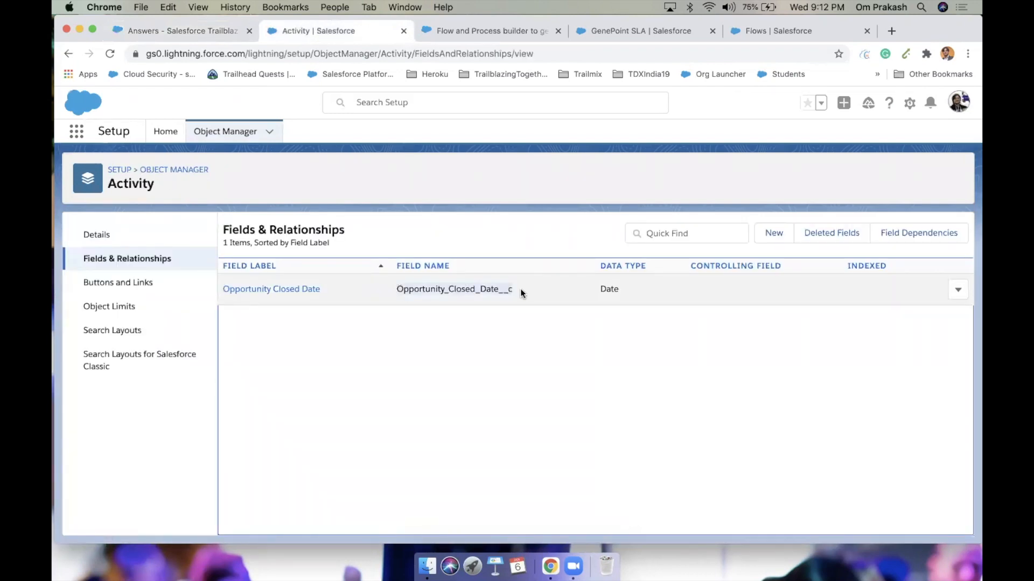
click(615, 30)
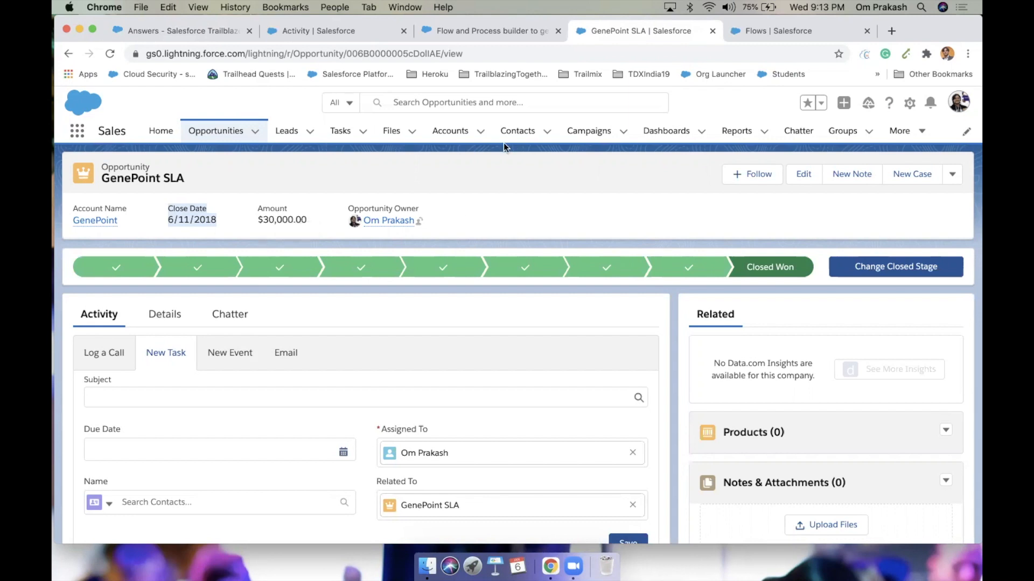
click(328, 30)
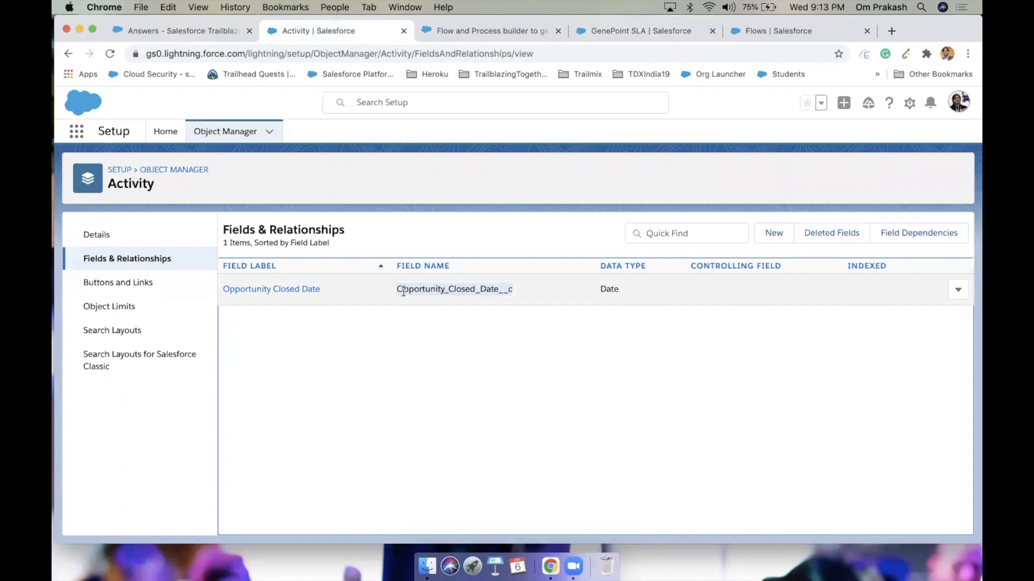
click(623, 33)
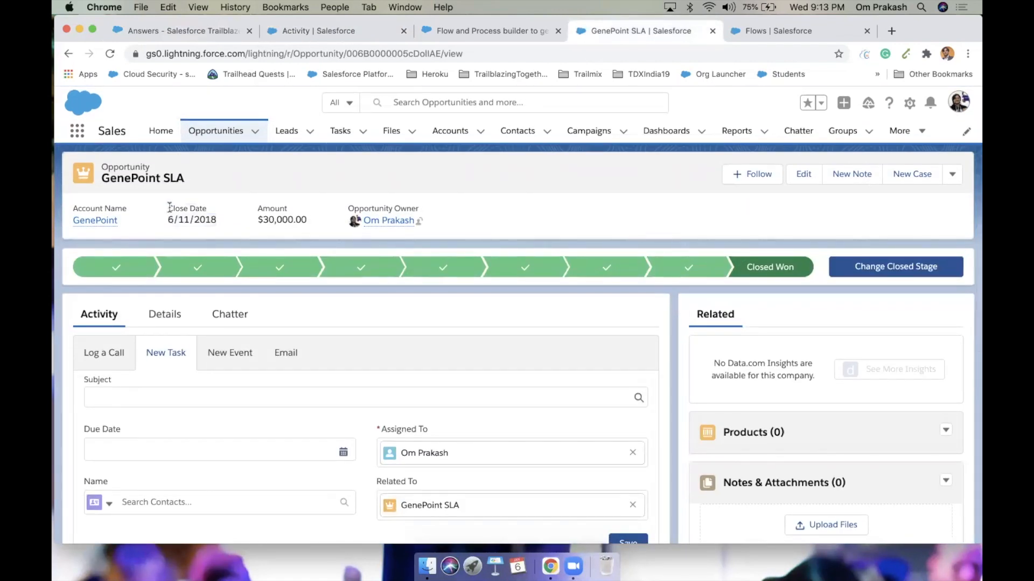
drag(165, 205, 225, 224)
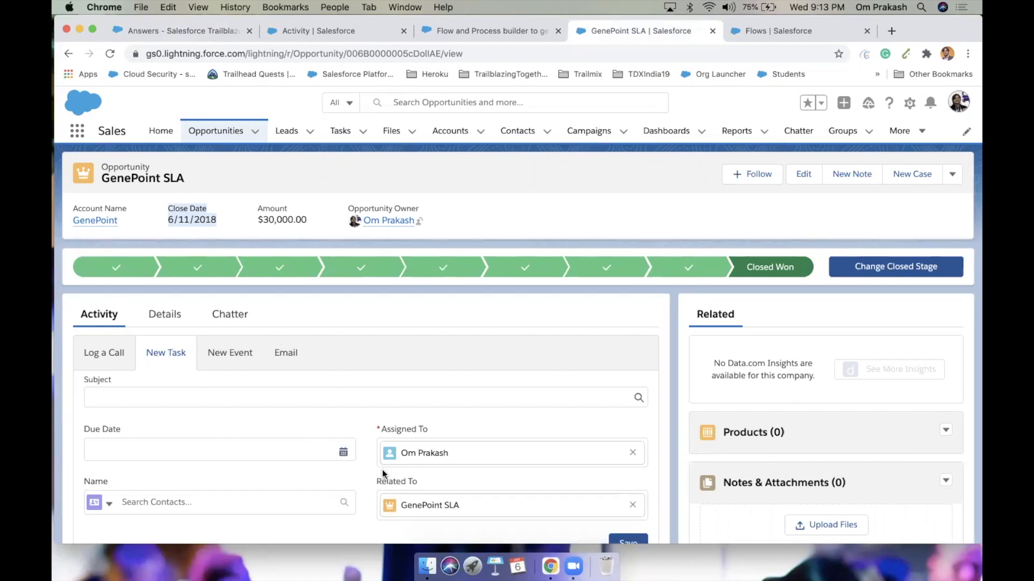
drag(373, 481, 422, 484)
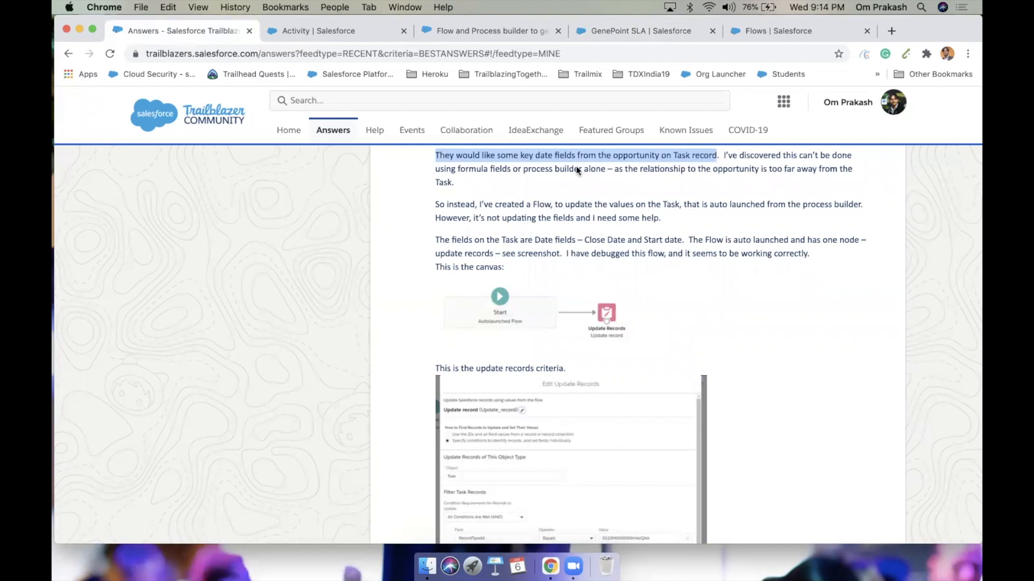
- Review the suggested Record Triggered flow approach in the Trailblazer Community answer and revisit the Activity fields and the GenePoint SLA opportunity
click(462, 29)
click(590, 238)
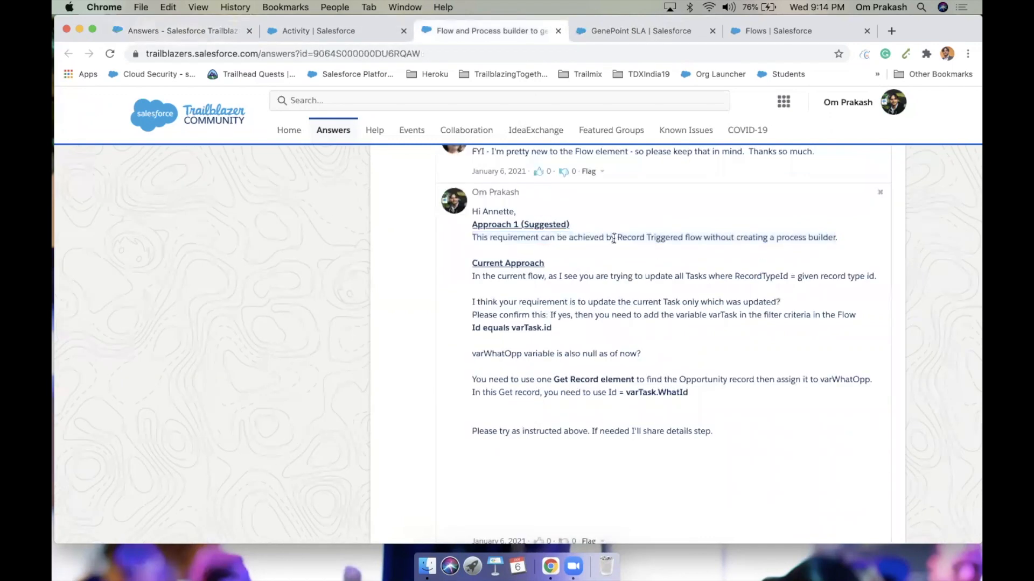
drag(615, 237, 705, 240)
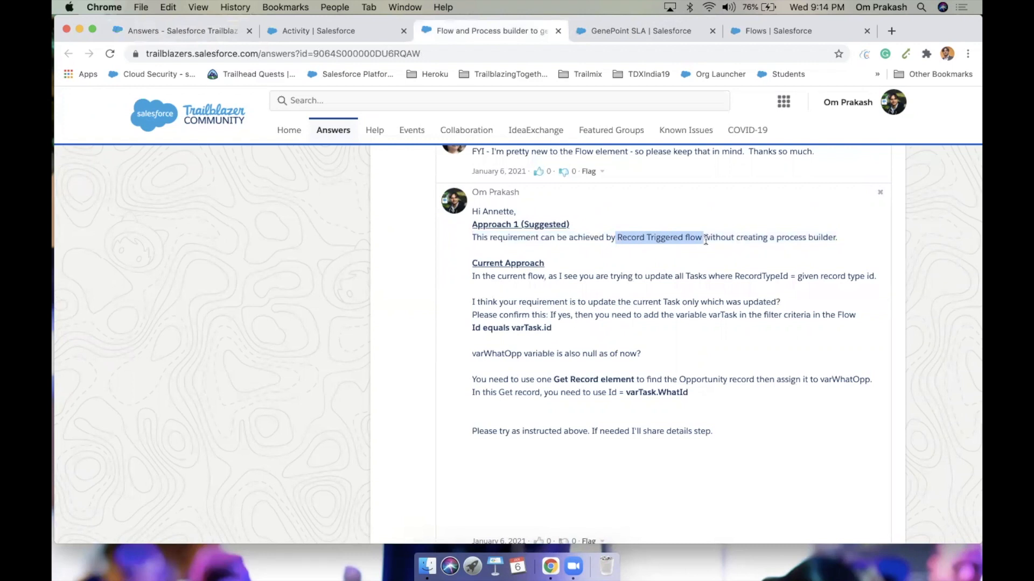
click(328, 30)
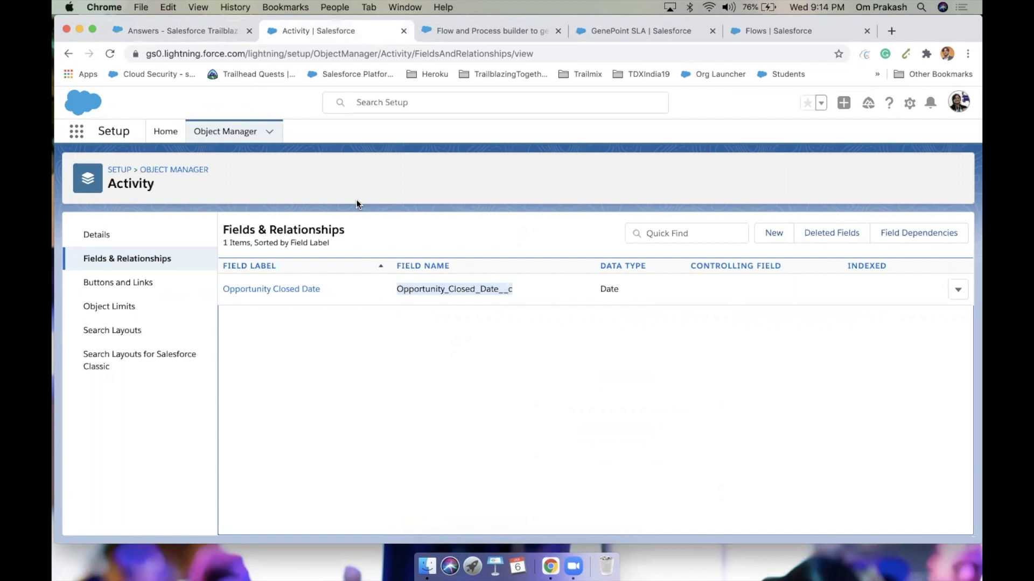
click(635, 32)
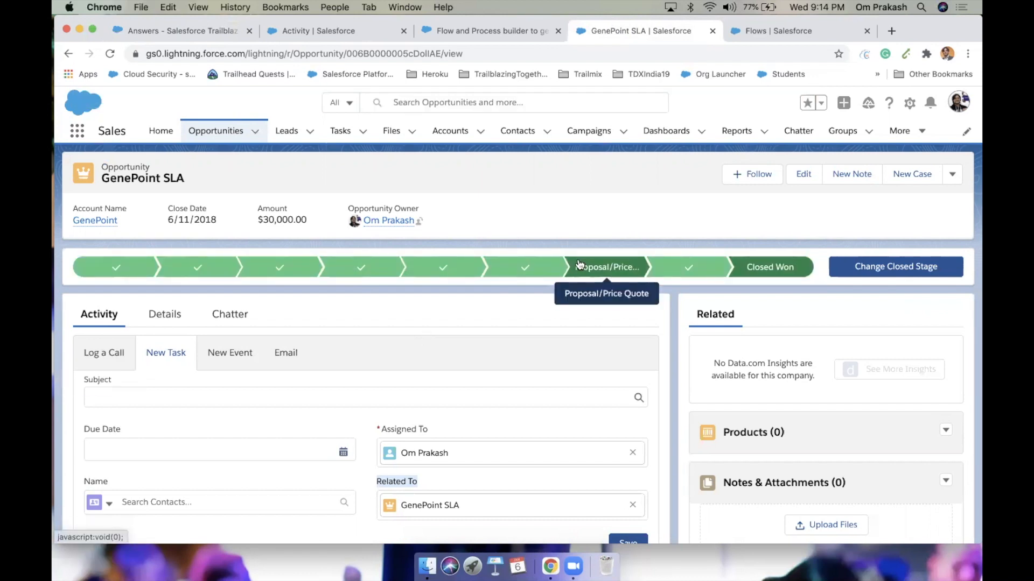
- Create a new Record-Triggered Flow from the Flows setup page, using the Freeform layout
click(766, 31)
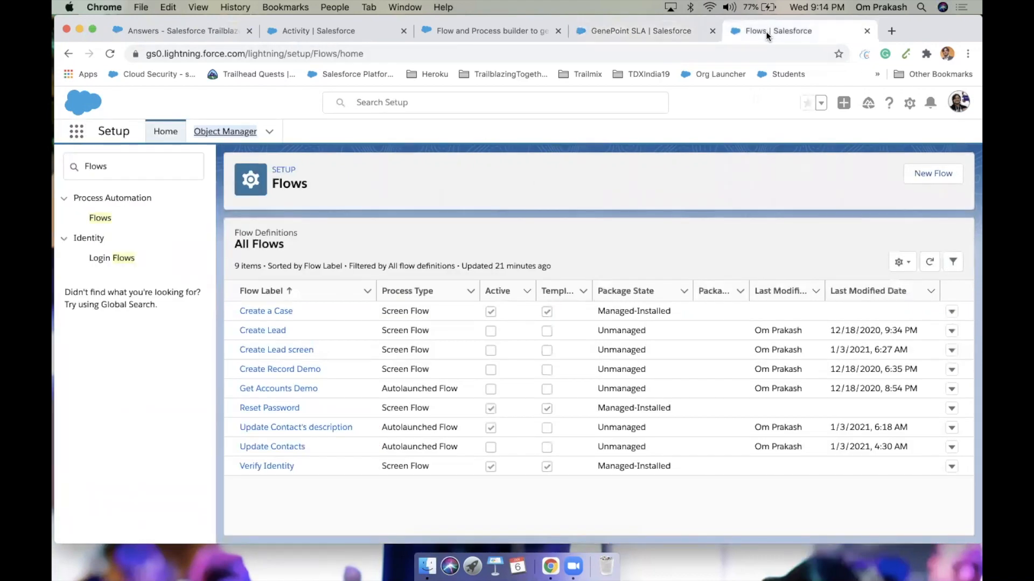
click(910, 103)
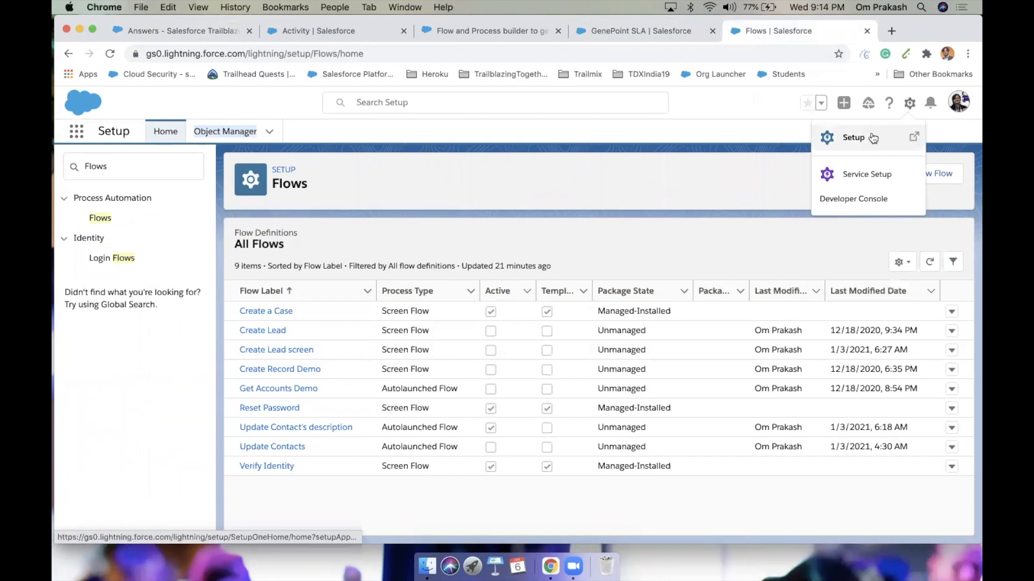
click(553, 215)
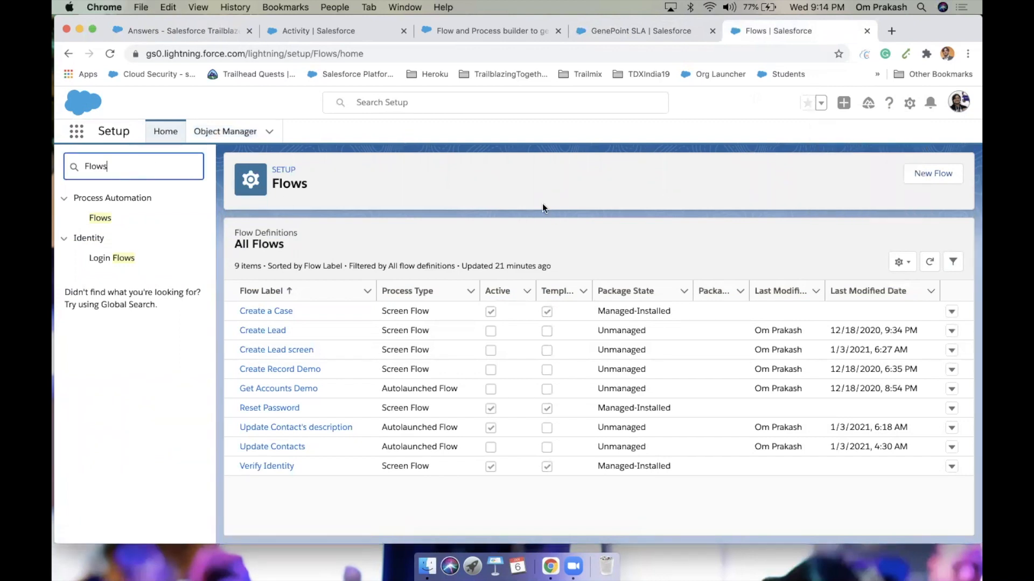
click(950, 171)
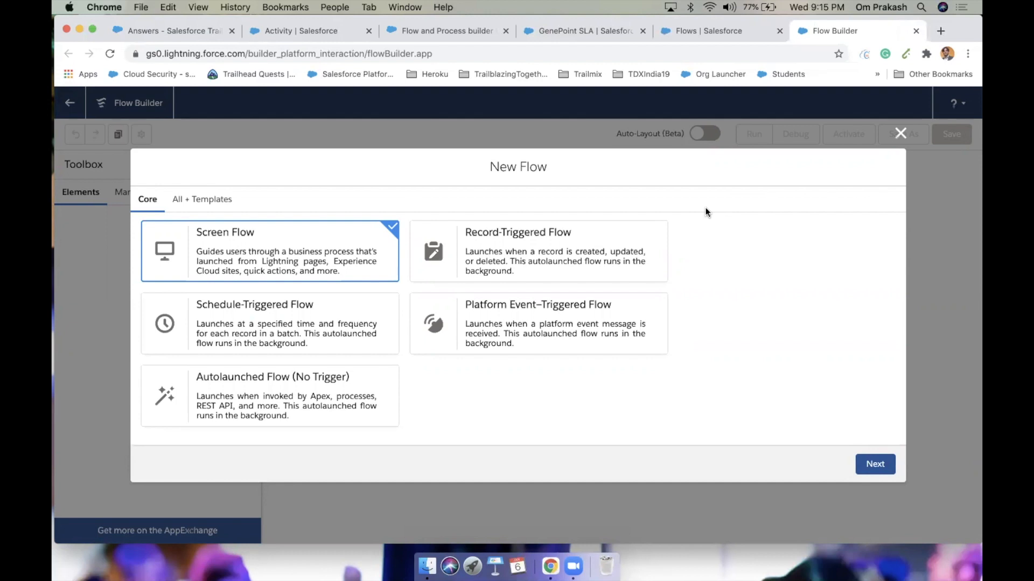
click(561, 243)
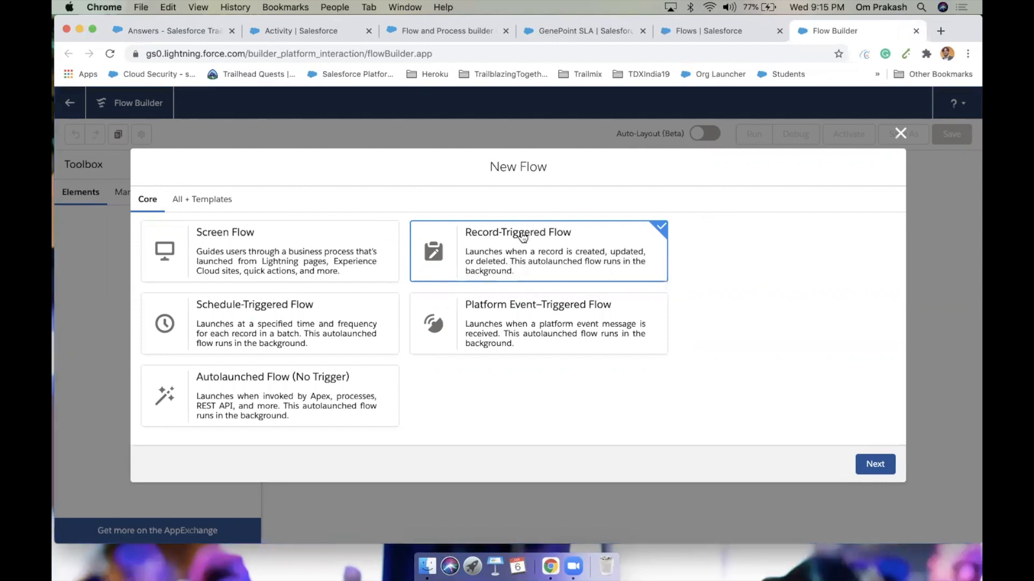
click(875, 464)
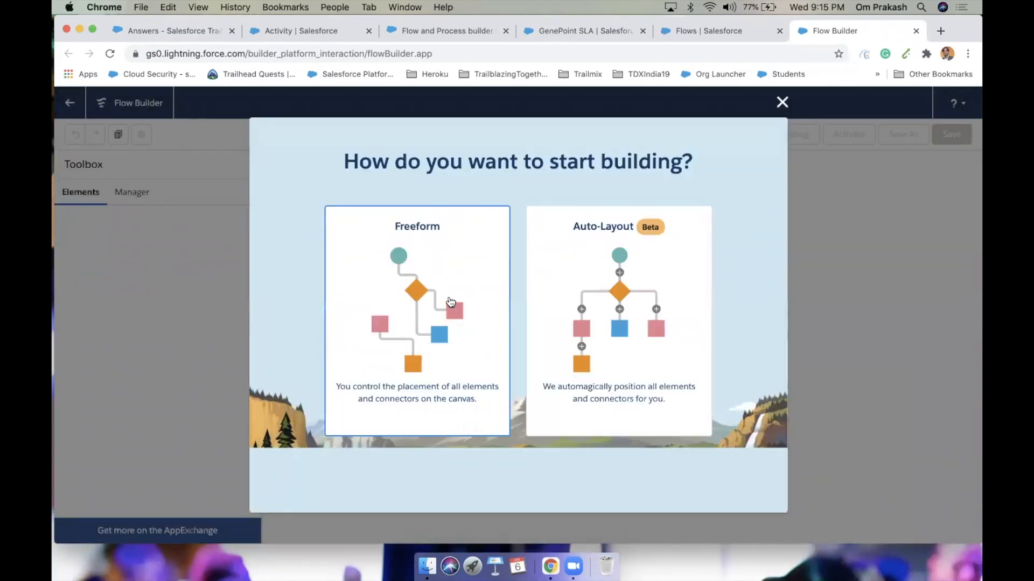
click(449, 301)
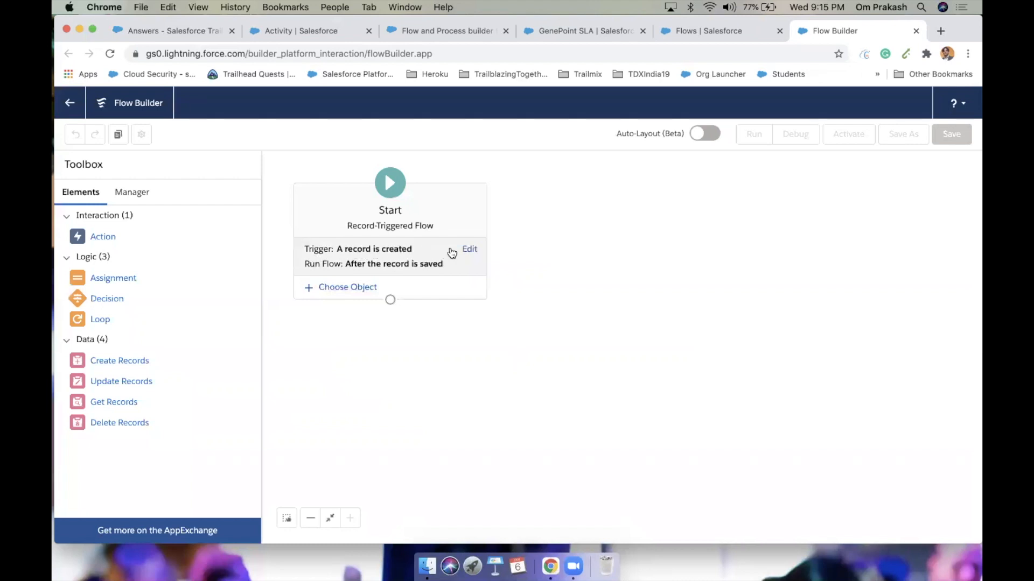
- Configure the flow's trigger to fire when a record is created and run before the record is saved
click(470, 250)
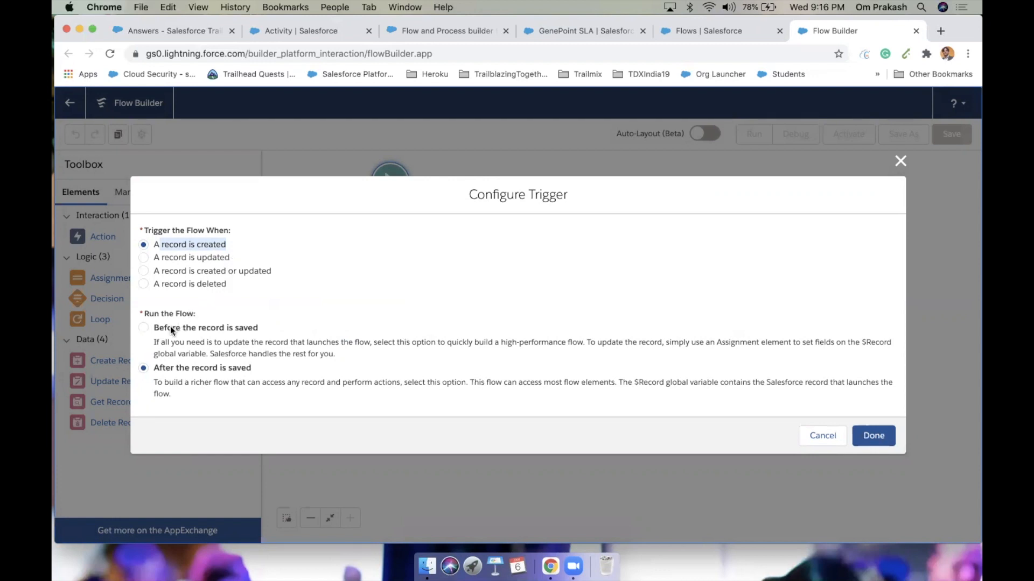
click(144, 328)
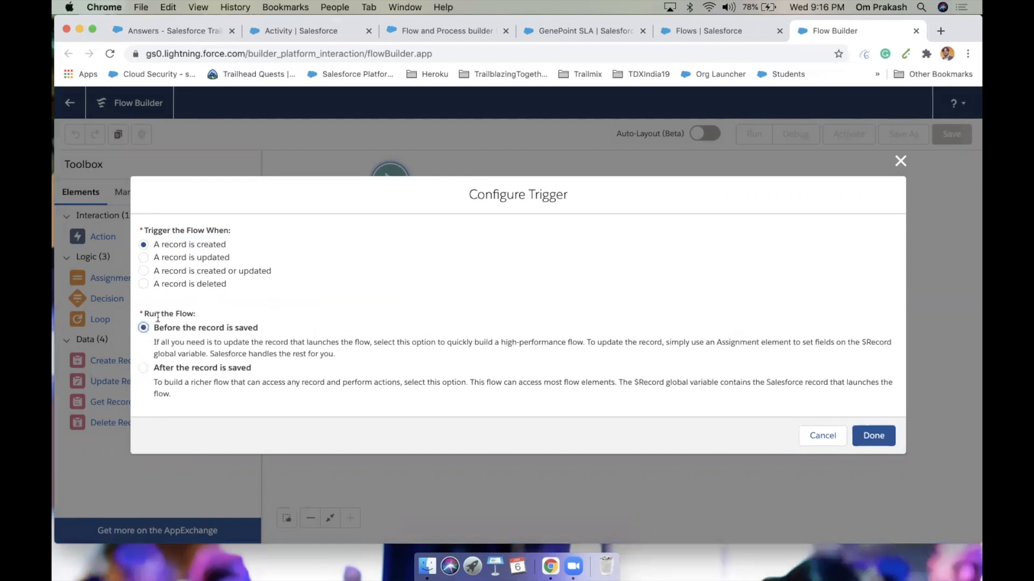
drag(154, 329, 243, 328)
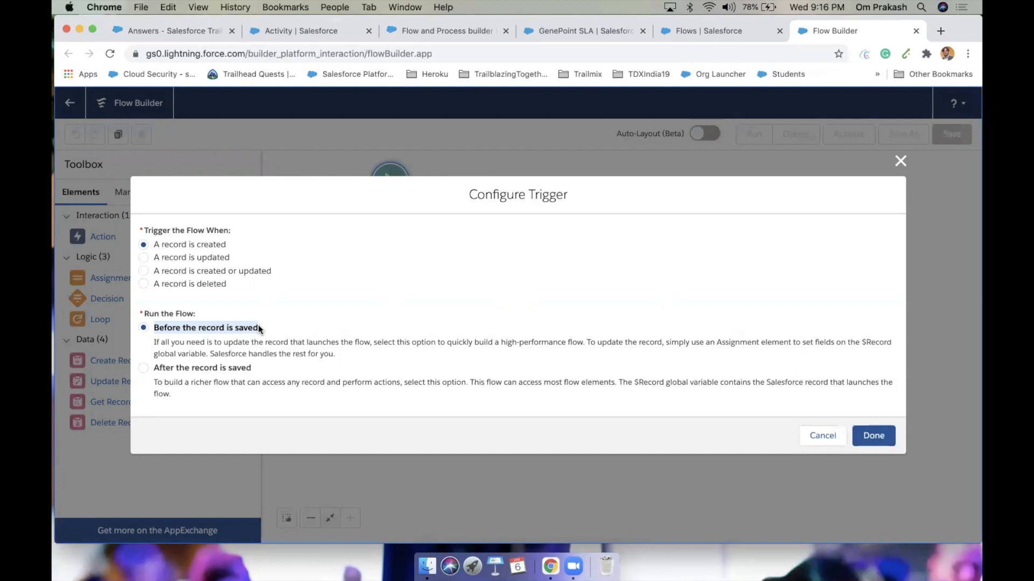
drag(159, 328, 274, 321)
click(230, 327)
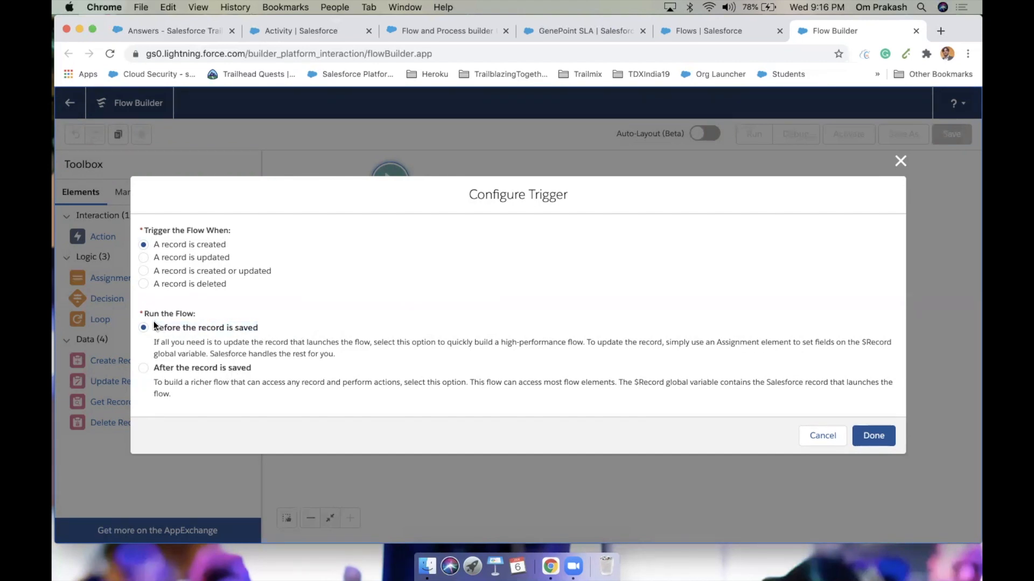
drag(153, 321, 283, 322)
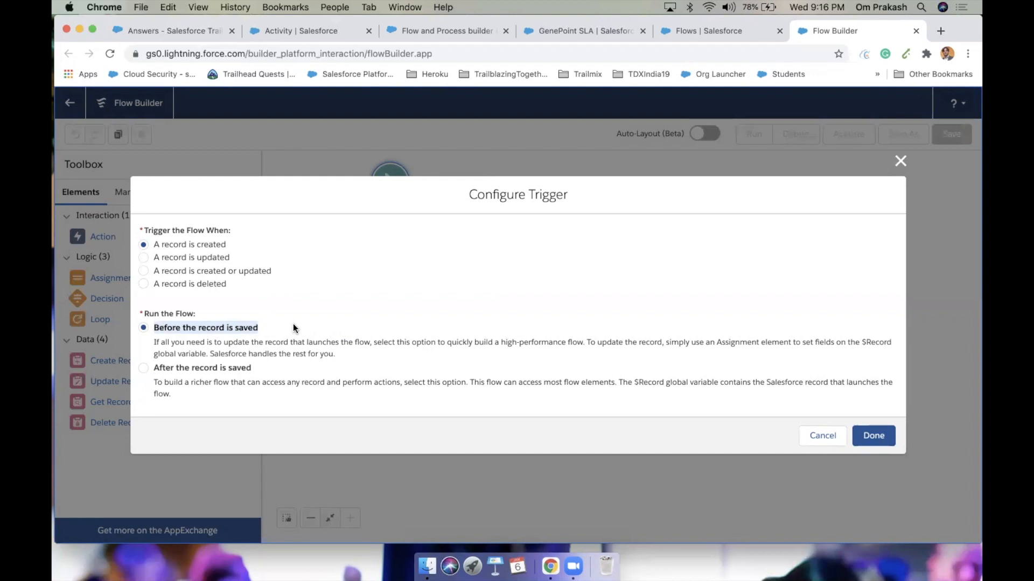
click(183, 243)
click(873, 435)
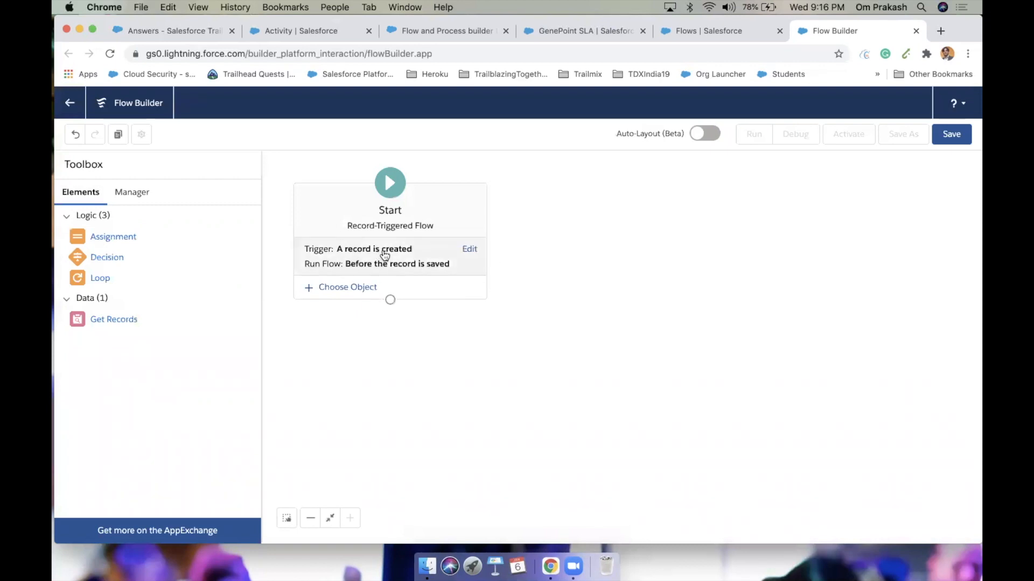
- Choose Task as the object whose records trigger the flow
click(349, 289)
click(235, 330)
text(task)
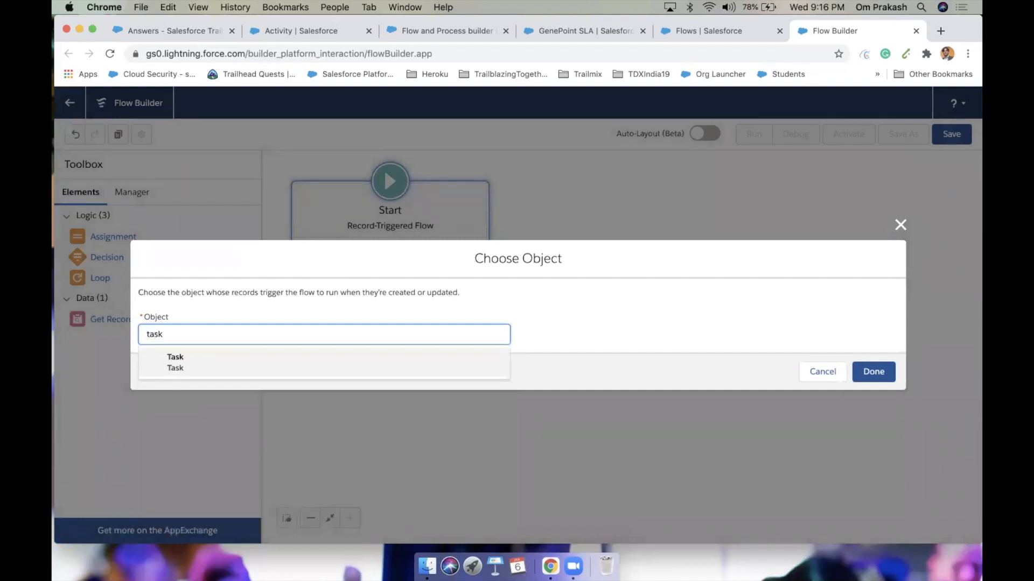
click(191, 365)
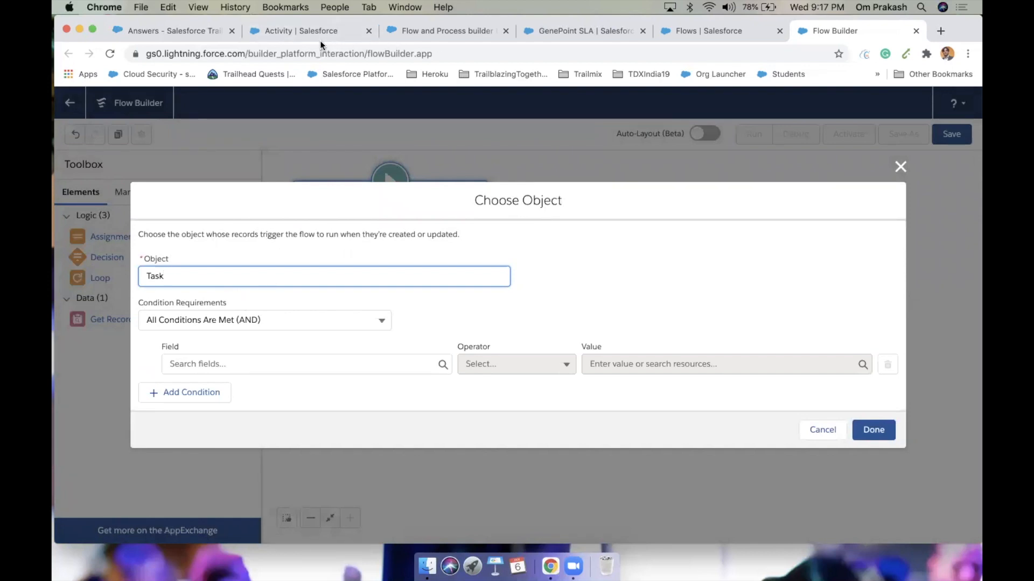
- Clear the Related To lookup in the GenePoint SLA opportunity's new task form and examine its choices
click(574, 32)
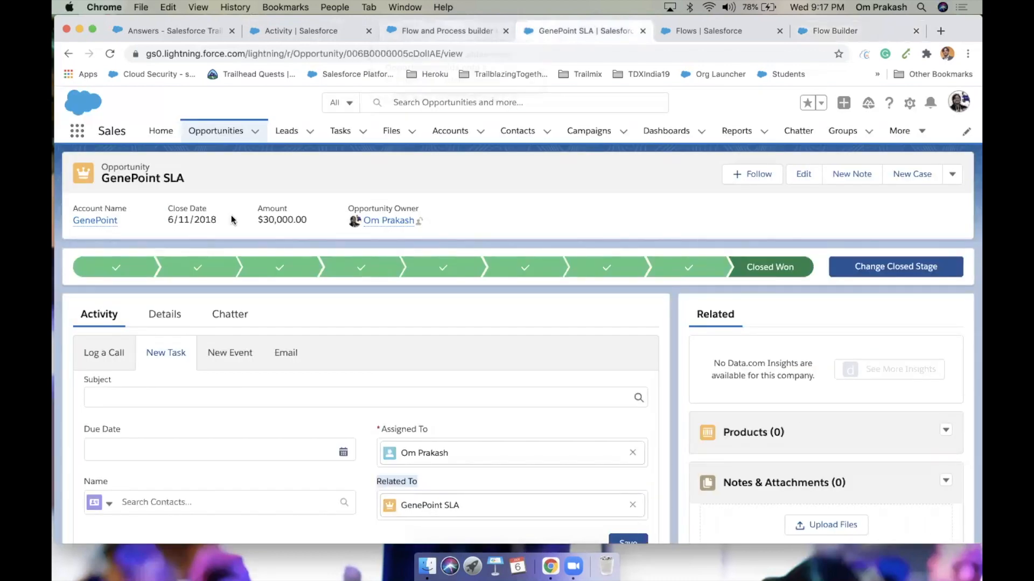
scroll(391, 376, down, 5)
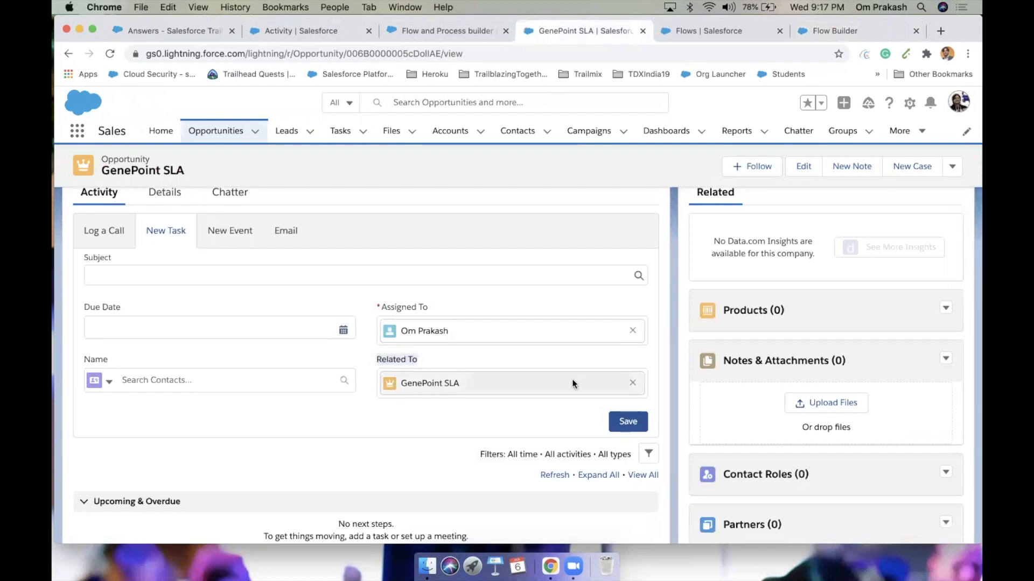
click(632, 384)
click(505, 380)
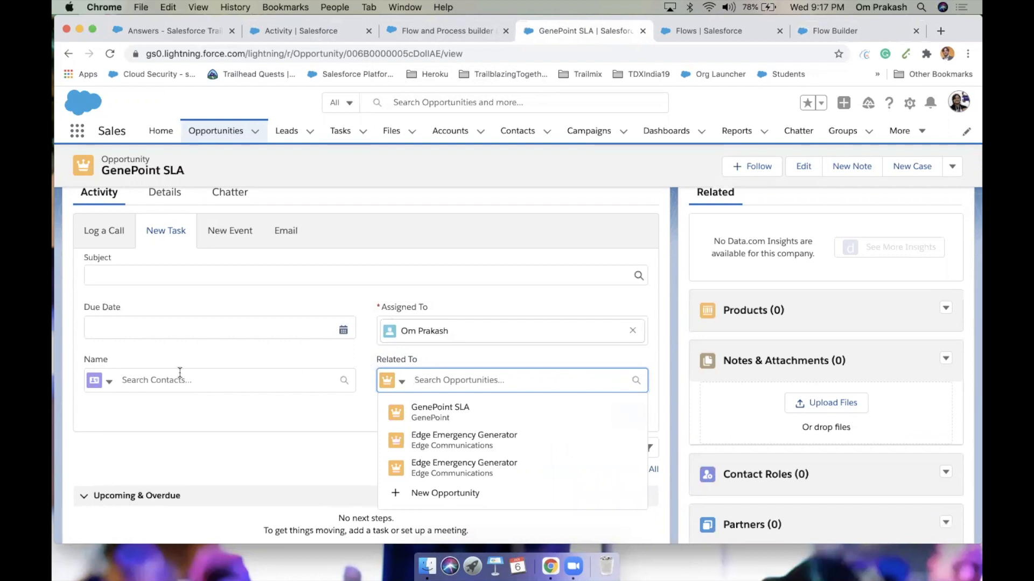
click(428, 353)
drag(371, 358, 425, 359)
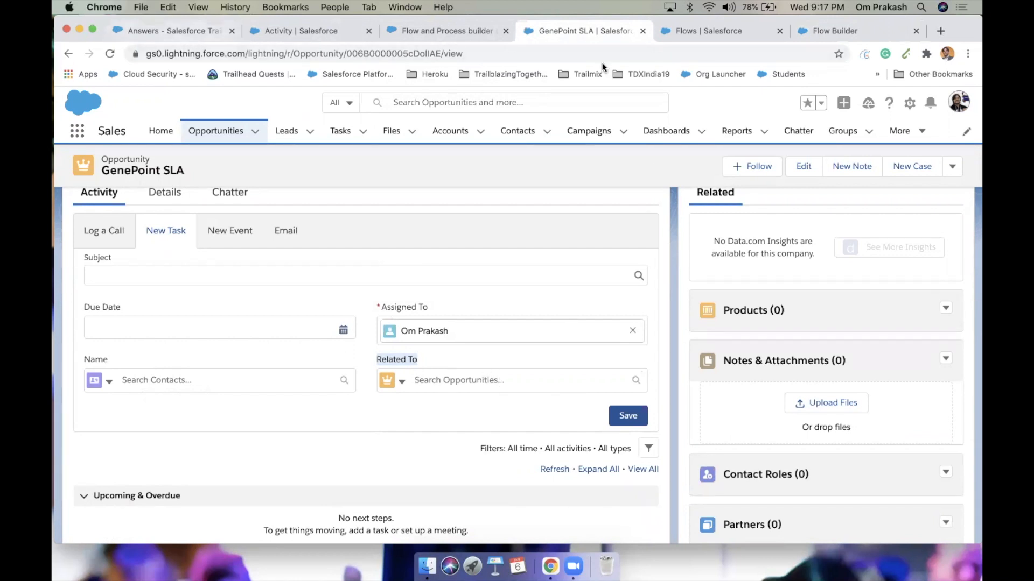
- Return to Flow Builder and add an entry condition on Task requiring WhatId to start with 006
click(681, 33)
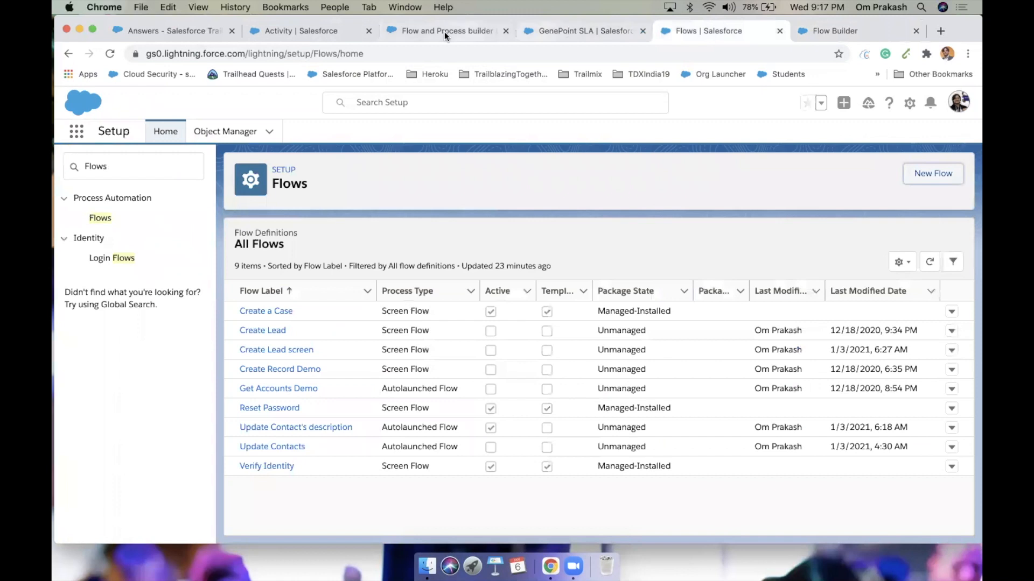
click(821, 32)
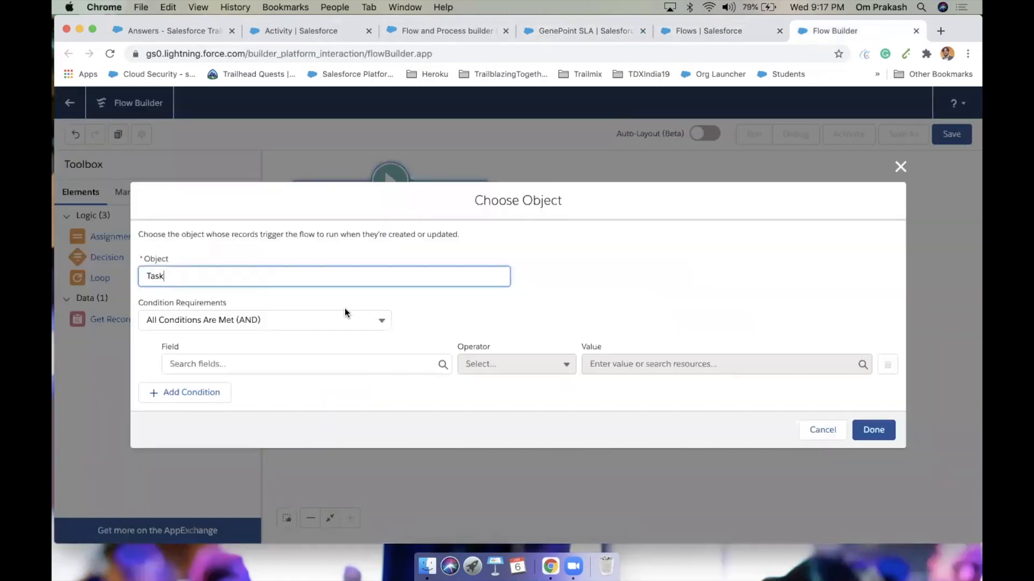
click(228, 357)
text(what)
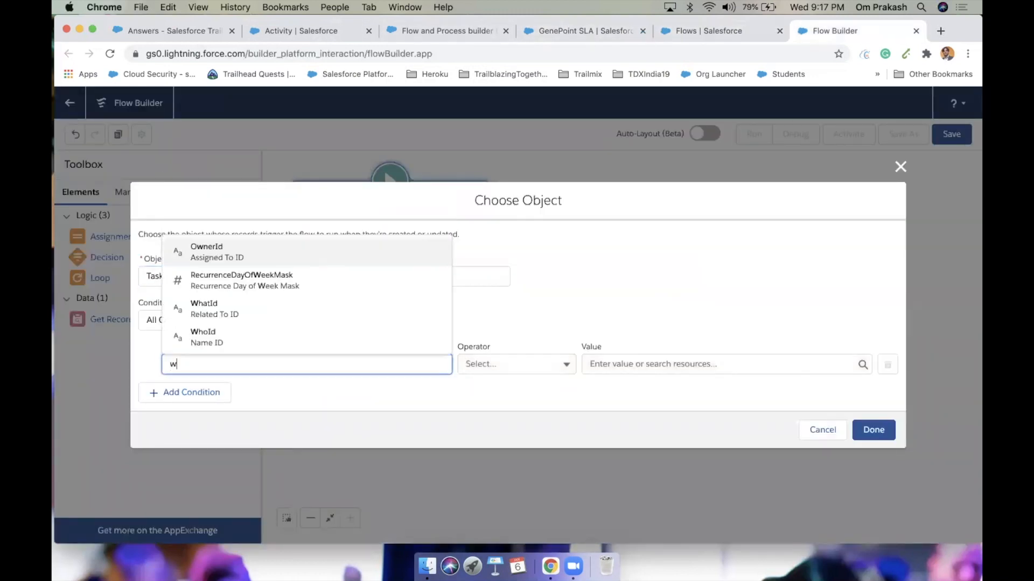
click(247, 338)
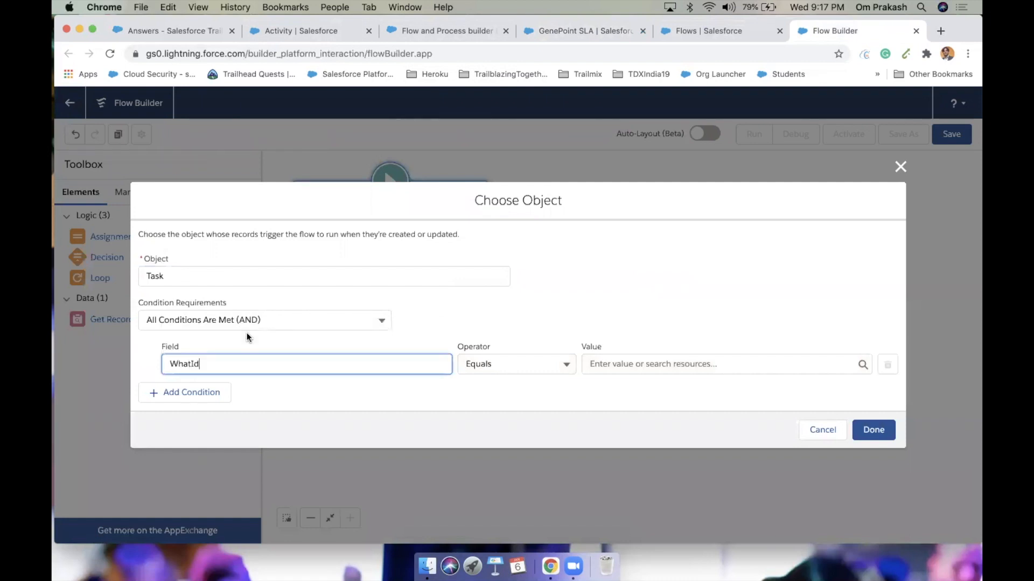
click(506, 360)
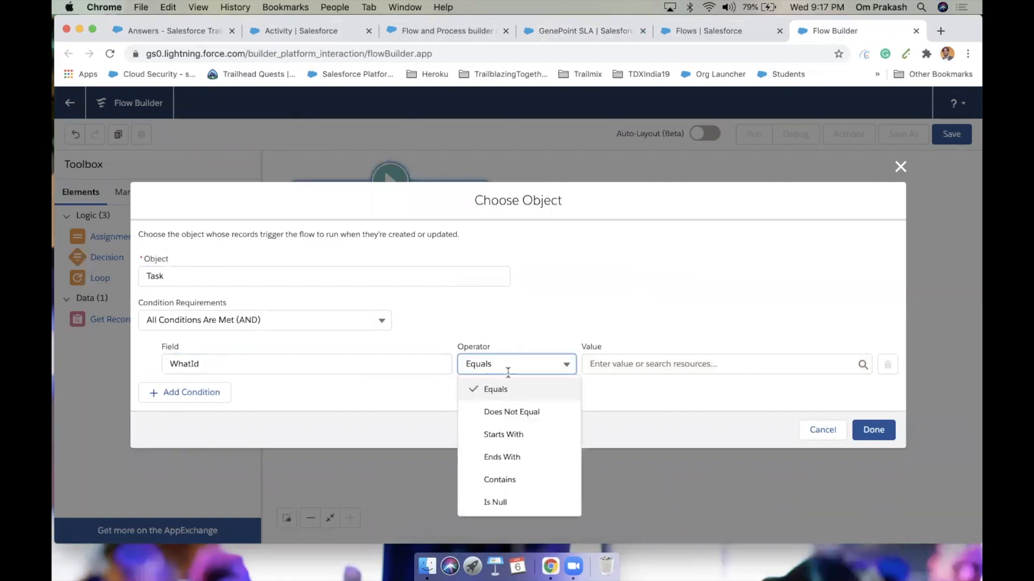
click(512, 433)
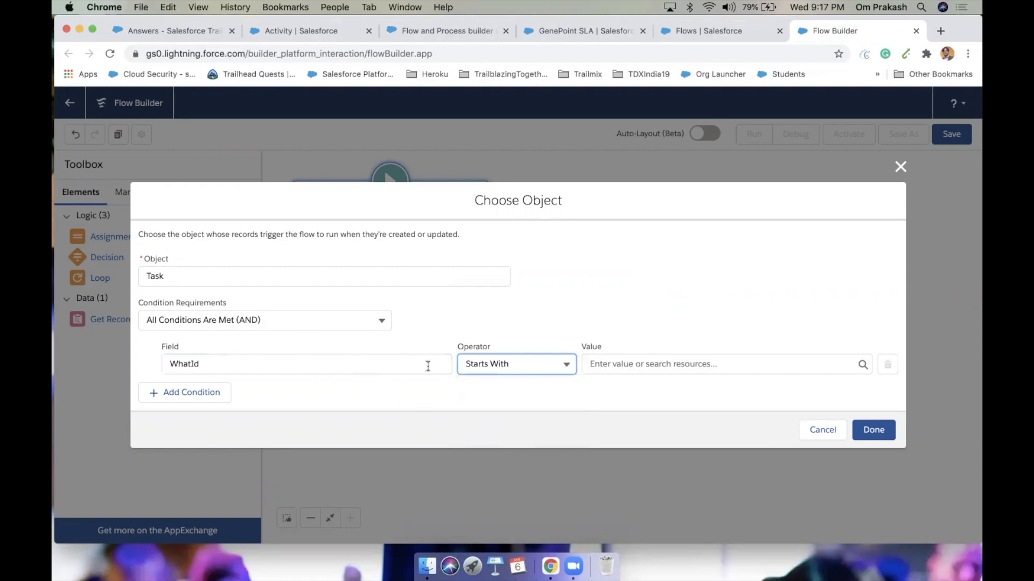
click(599, 364)
text(006)
click(638, 338)
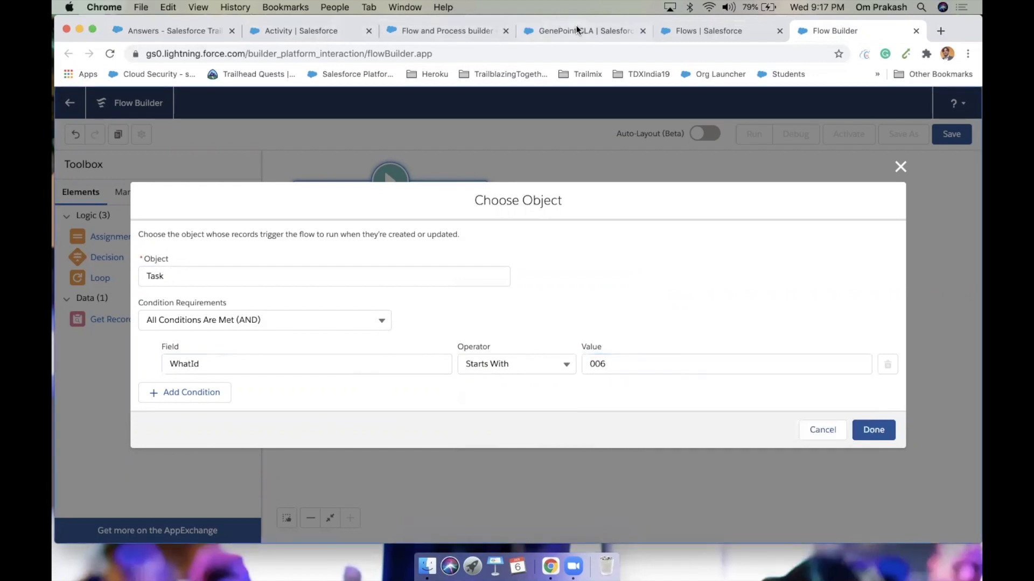
- Compare the 006 prefix with the record ID in the GenePoint SLA opportunity's URL, and confirm the flow's Task object and condition
click(536, 24)
drag(365, 51, 347, 51)
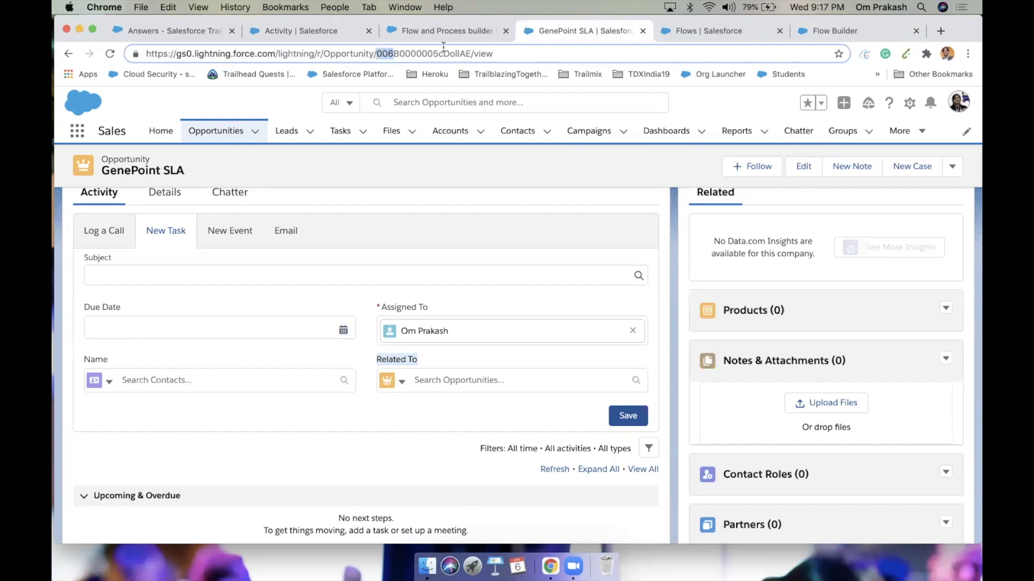
click(817, 31)
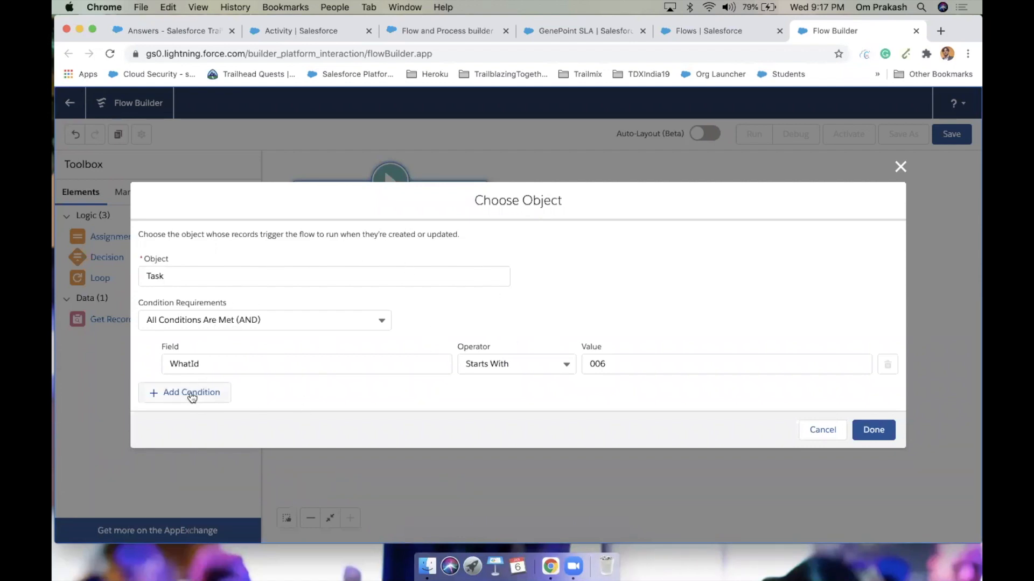
click(875, 422)
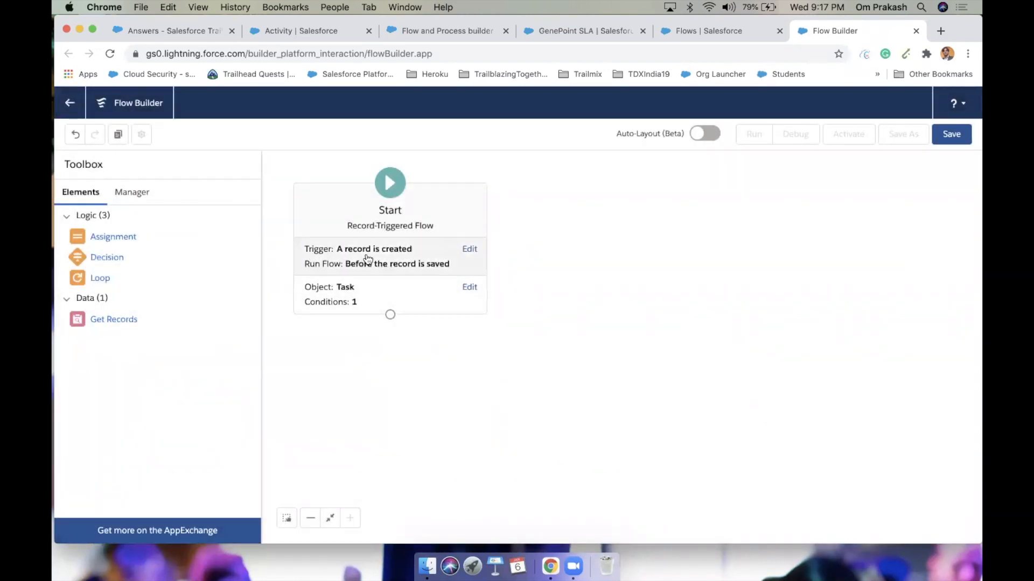
click(470, 287)
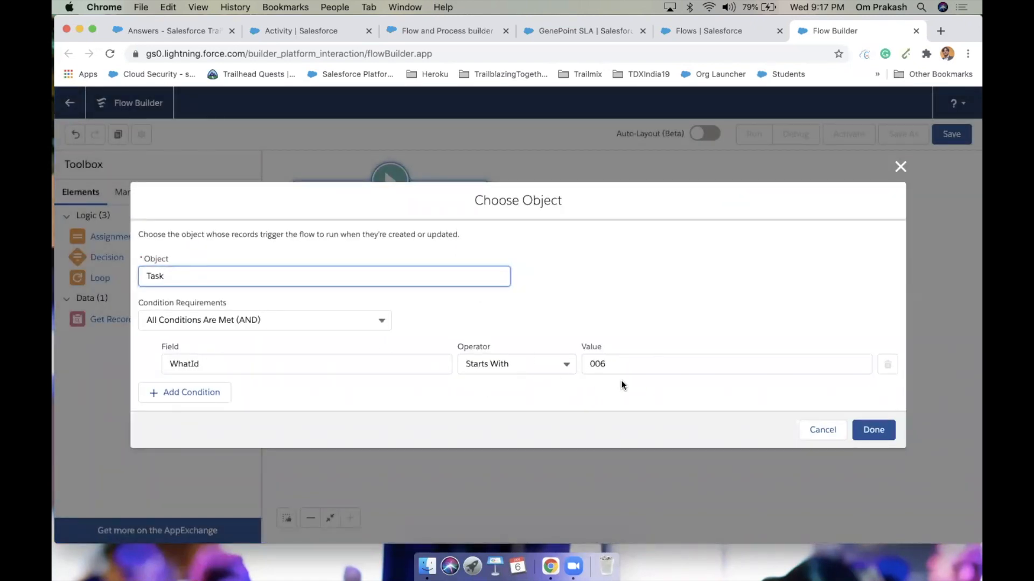
click(873, 431)
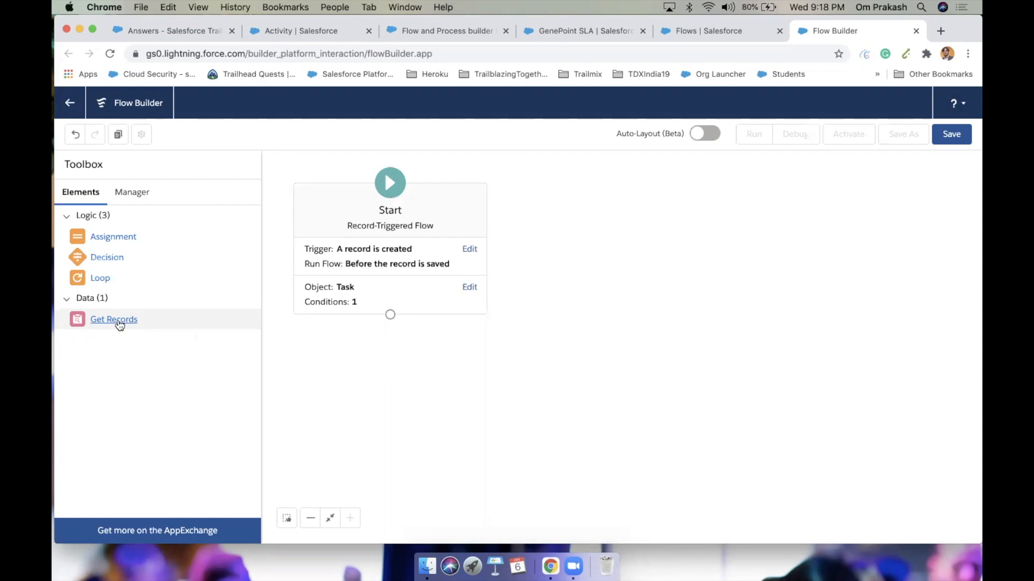
- Add a Get Records element to the canvas and label it "Find closed Date from Opportunity"
drag(119, 325, 447, 325)
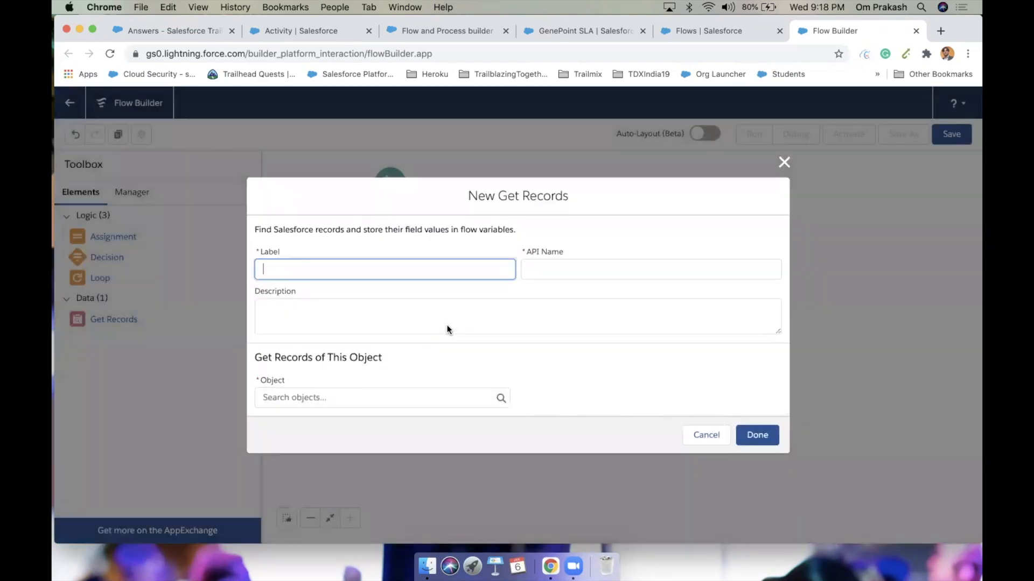
text(F)
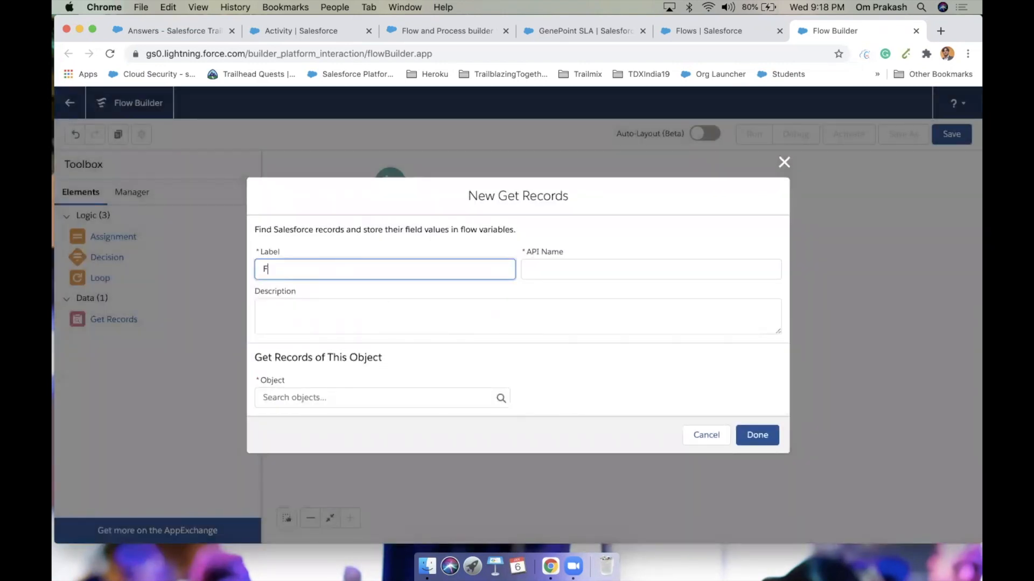
text(ind closed Date from Opport)
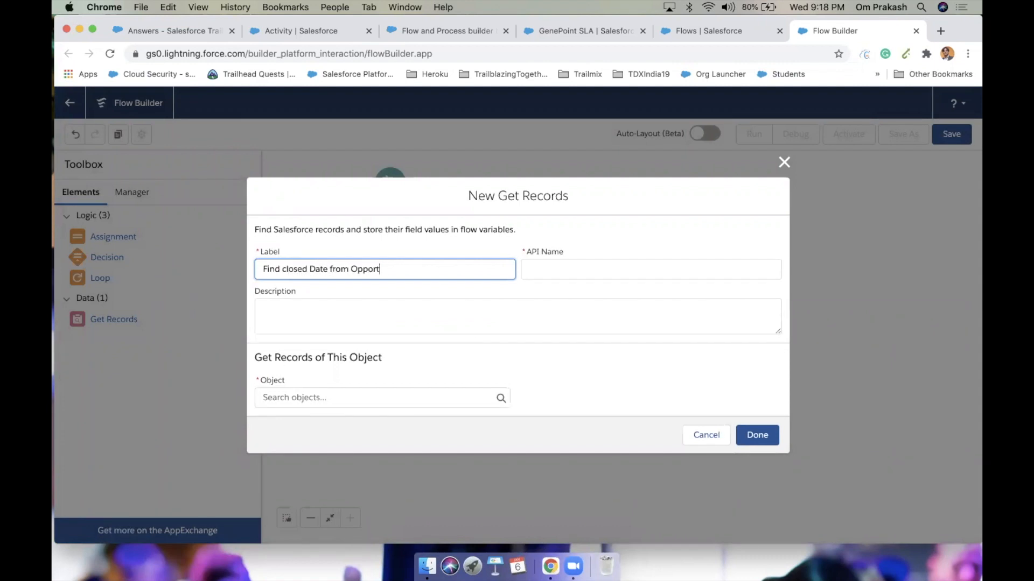
text(unity)
key(Tab)
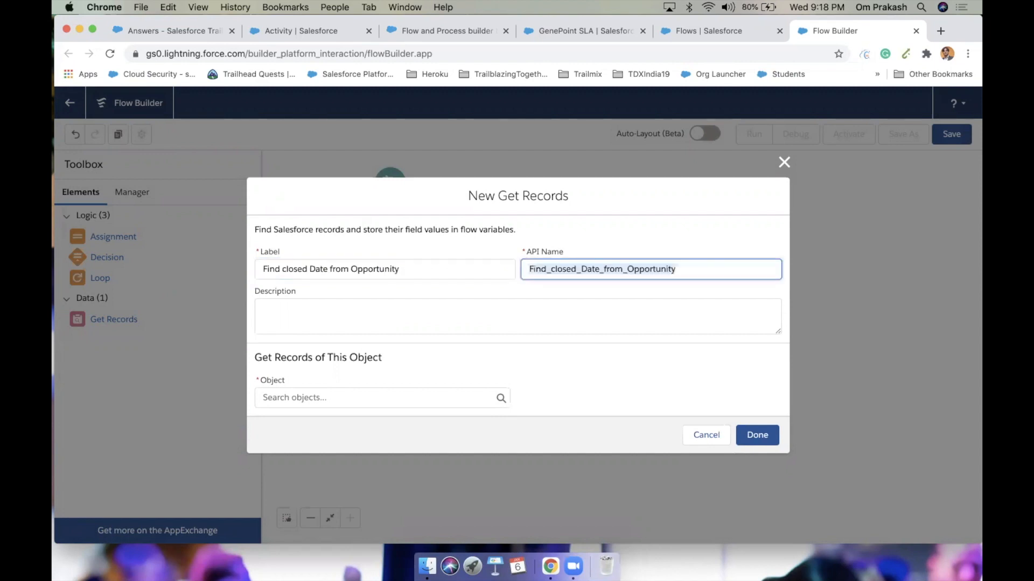
- Set Opportunity as the object whose records the new element gets
drag(262, 358, 390, 356)
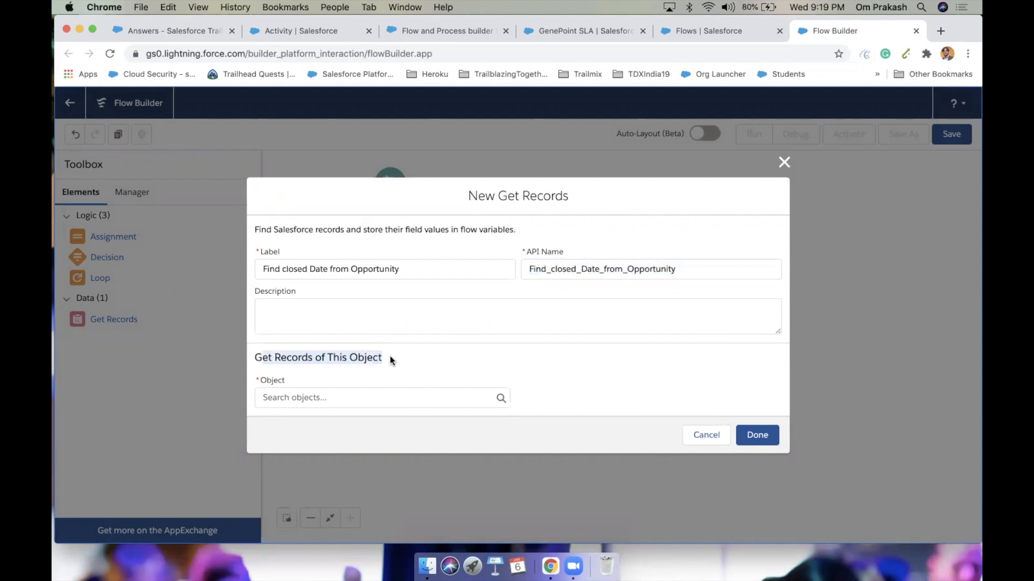
click(326, 397)
text(opp)
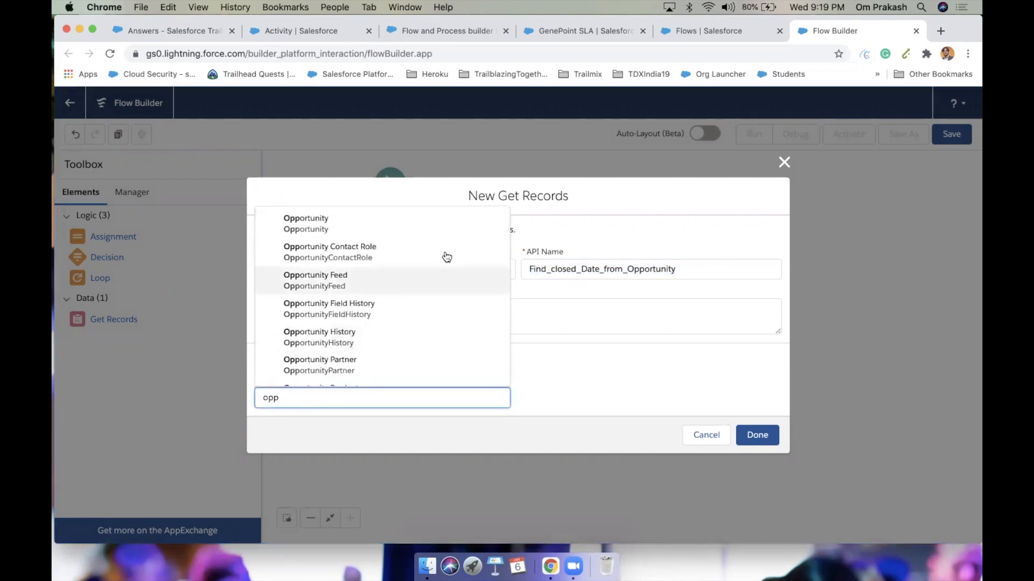
click(373, 226)
scroll(519, 335, down, 5)
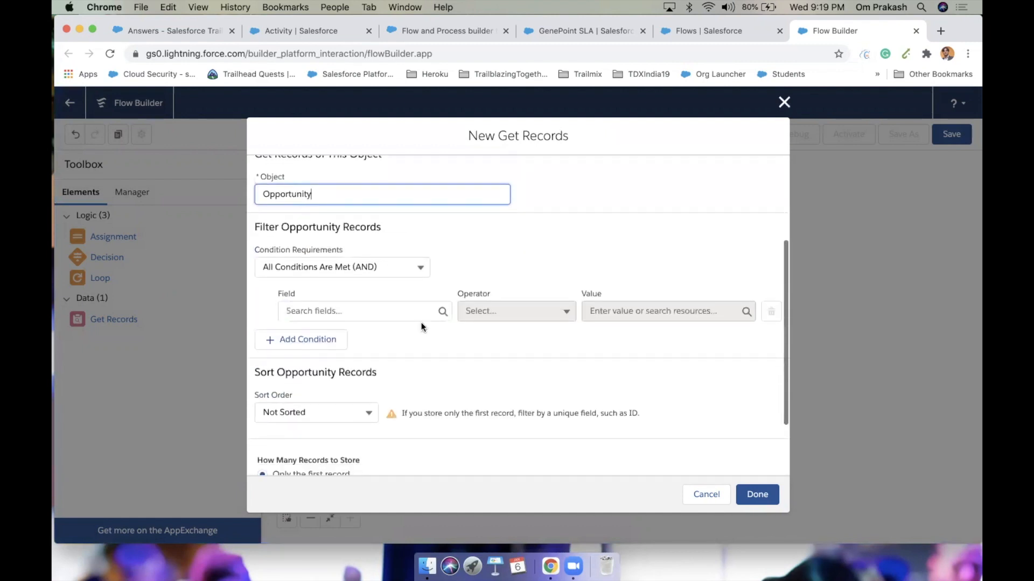
click(395, 313)
text(what)
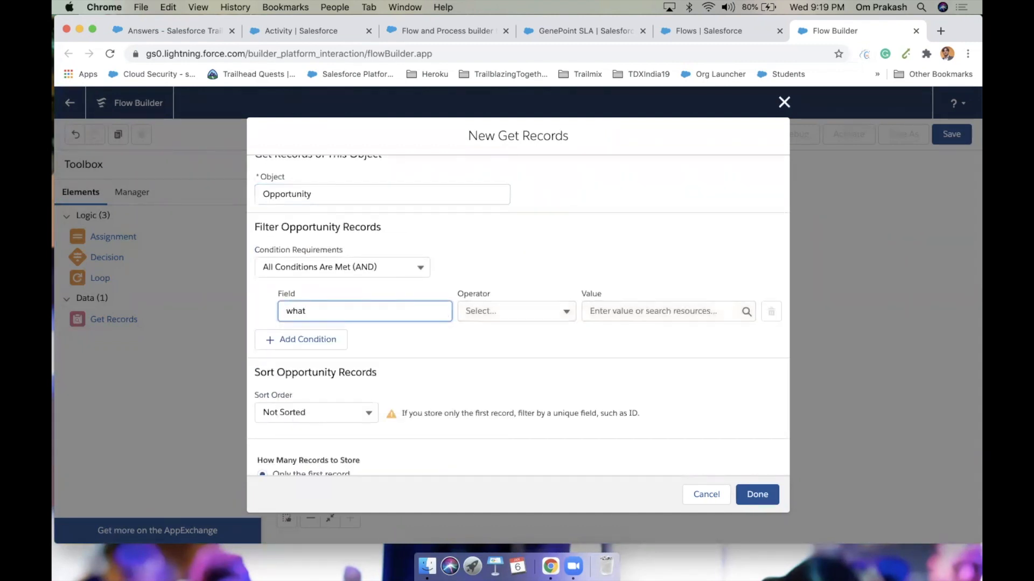
key(BackSpace)
key(BackSpace)
key(BackSpace)
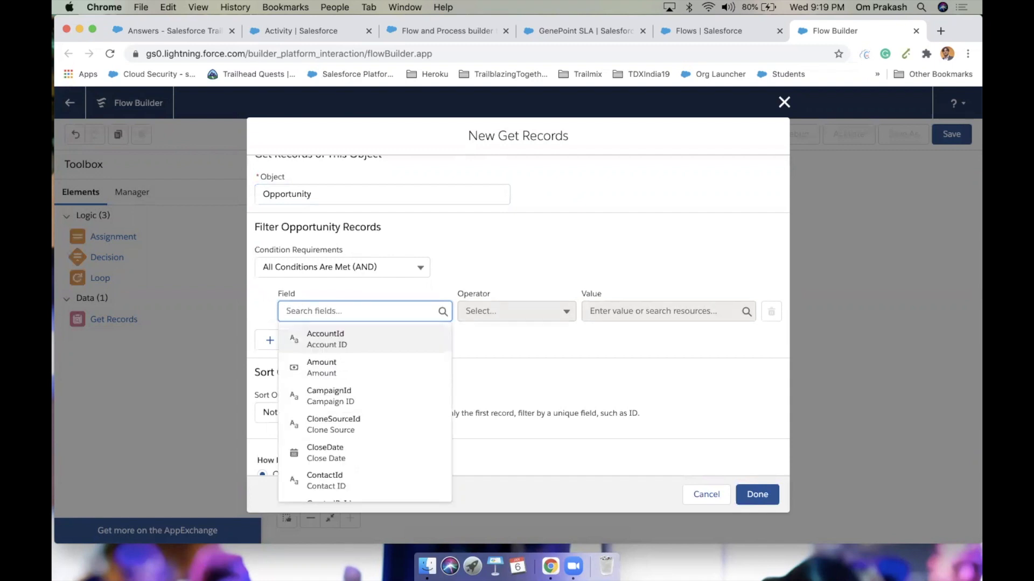
- Choose the opportunity's Id as the field of the record filter condition
text(iid)
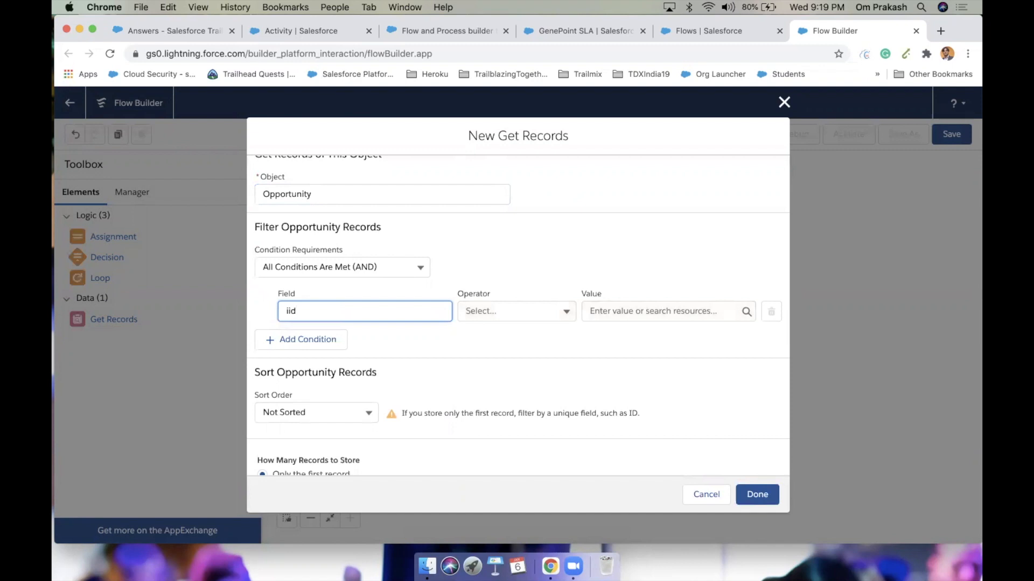
key(BackSpace)
key(BackSpace)
text(d)
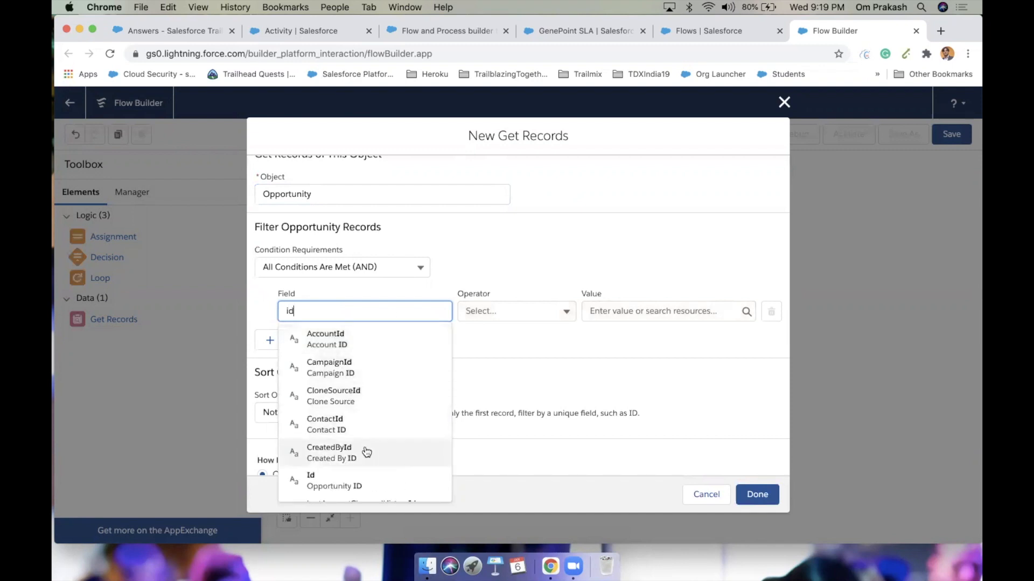
scroll(367, 453, down, 2)
click(354, 438)
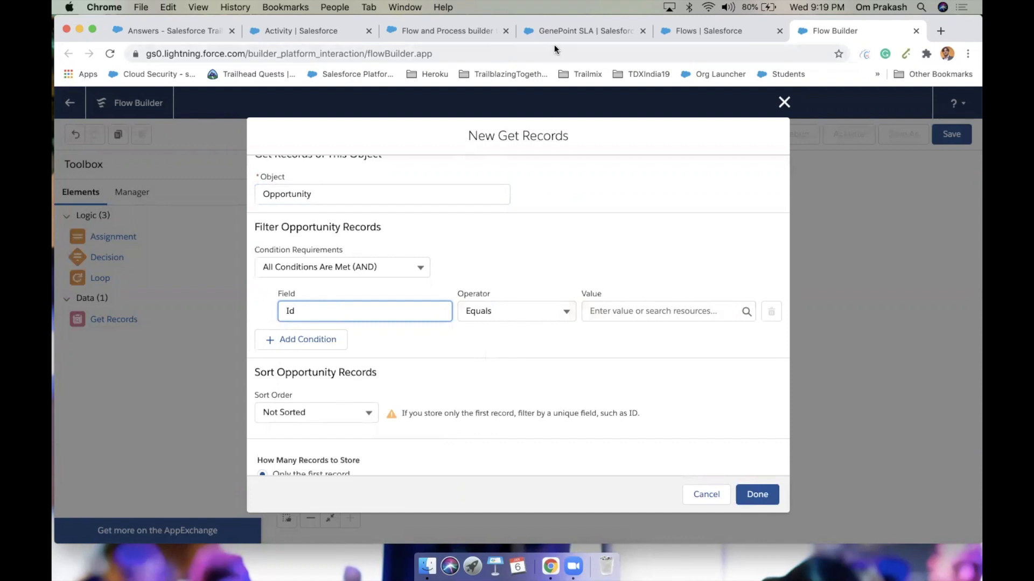
- Check the opportunity's ID and its Related To field, and set the filter's Id to equal the triggering task's WhatId ($Record > Related To ID)
click(580, 30)
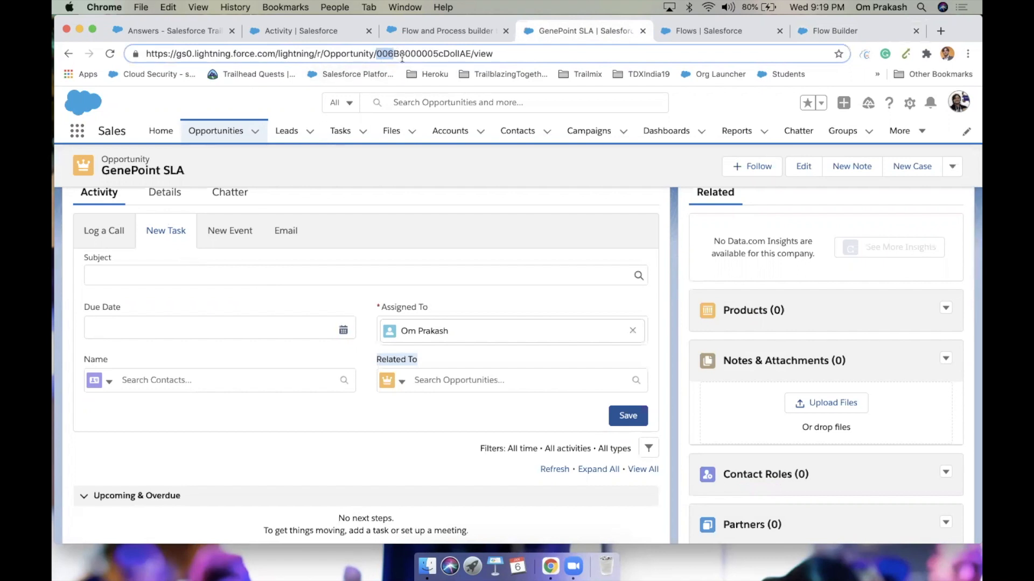
click(381, 360)
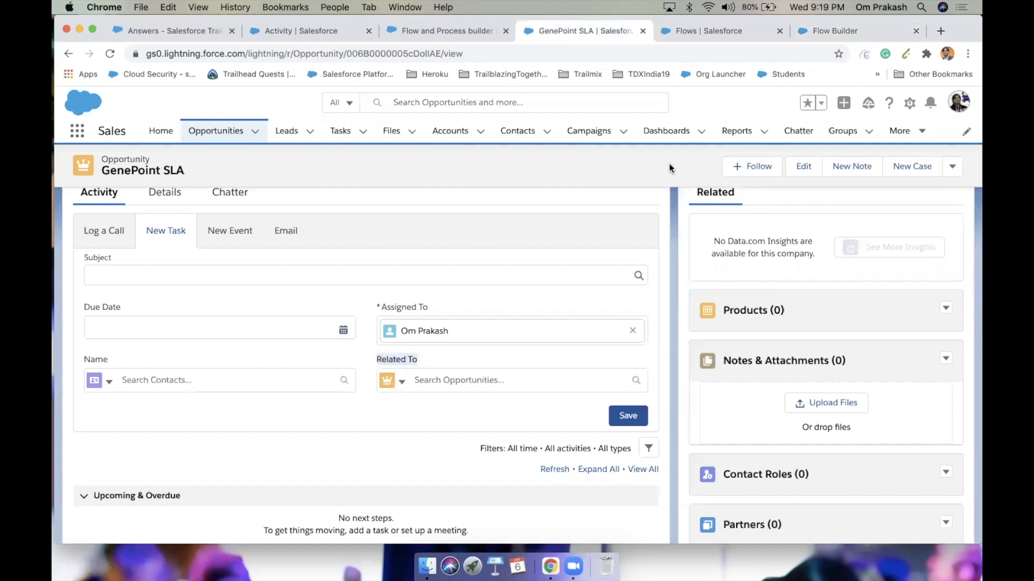
click(835, 32)
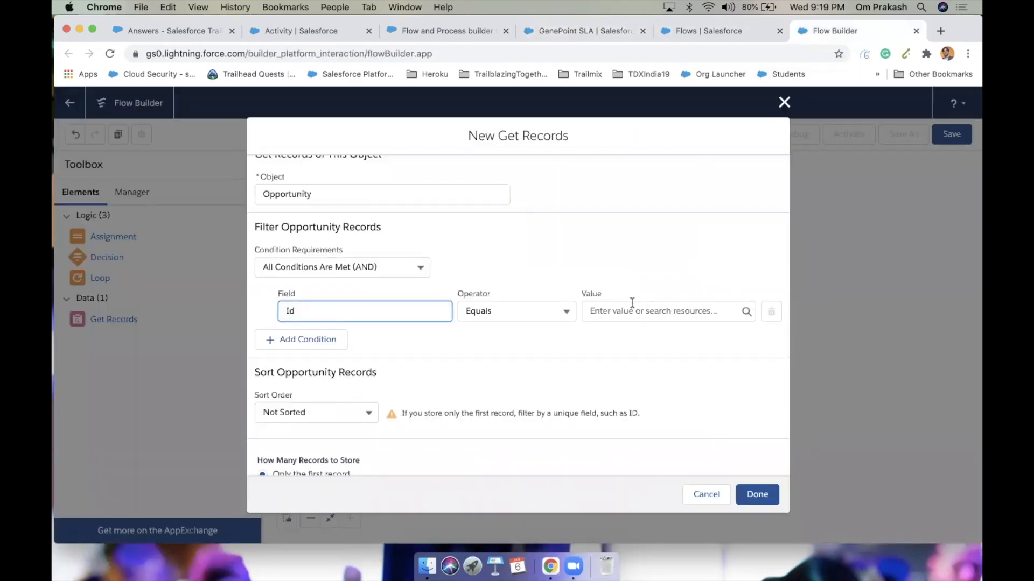
click(620, 312)
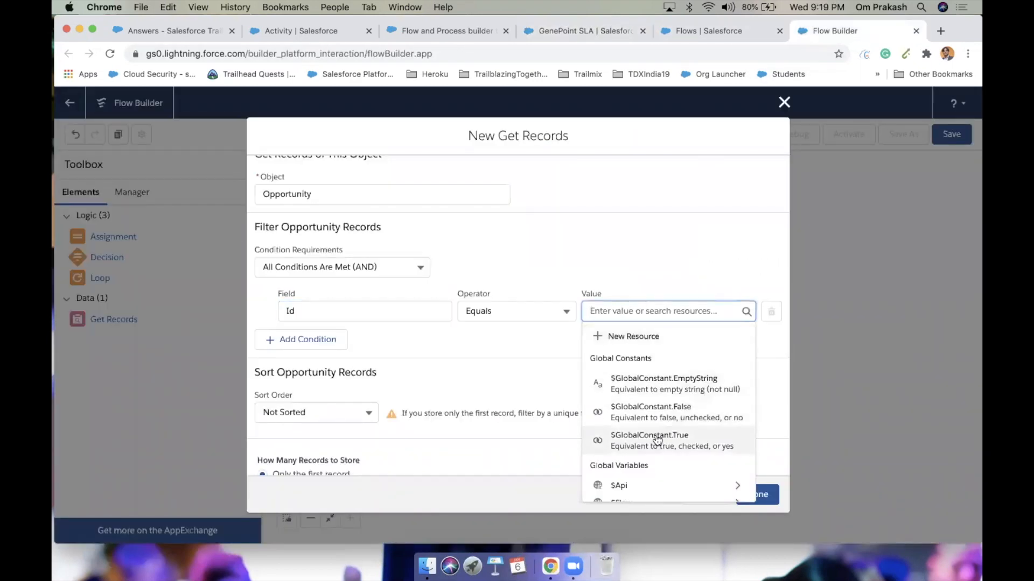
scroll(654, 437, down, 3)
scroll(656, 439, down, 1)
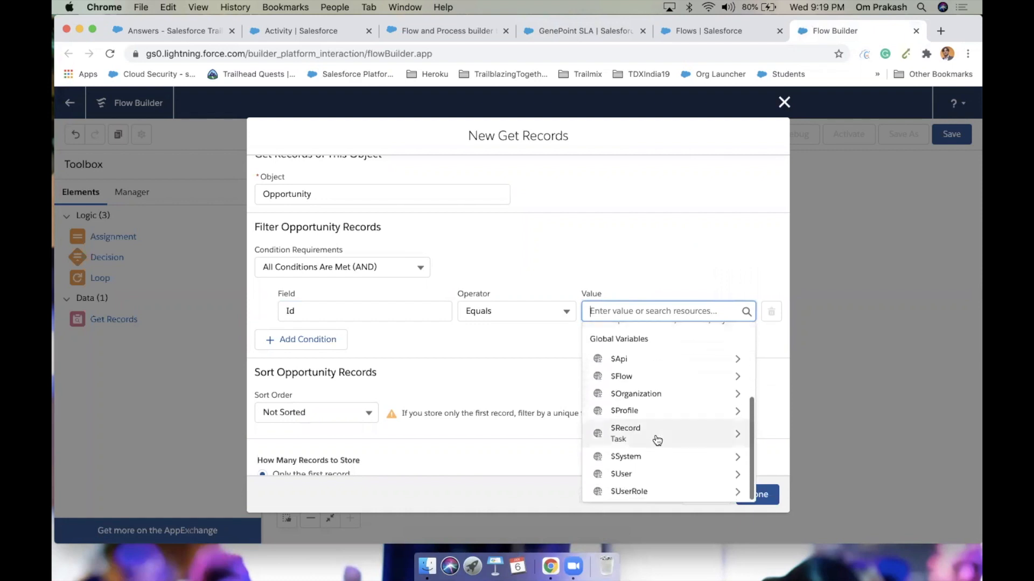
click(629, 434)
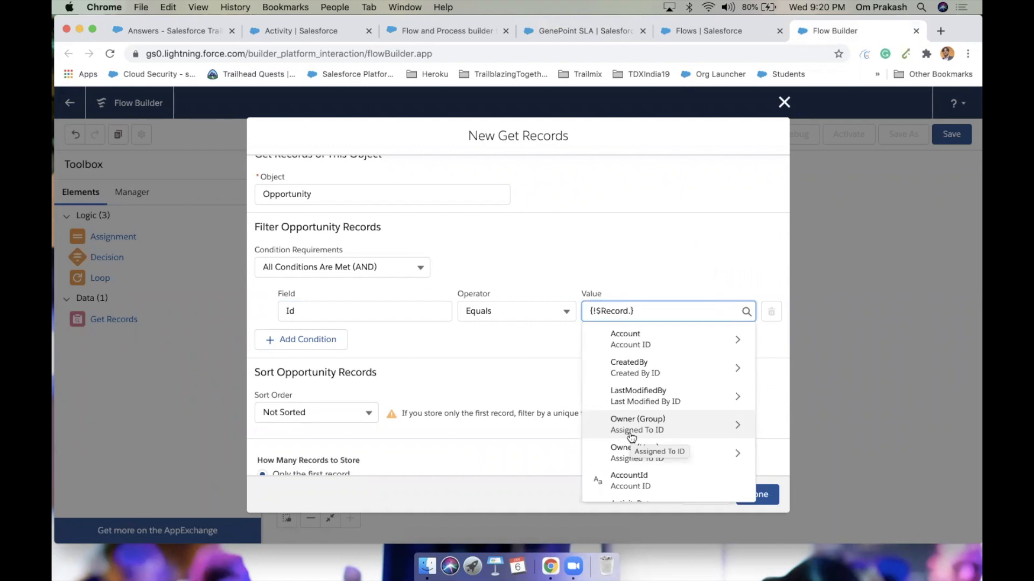
text(rel)
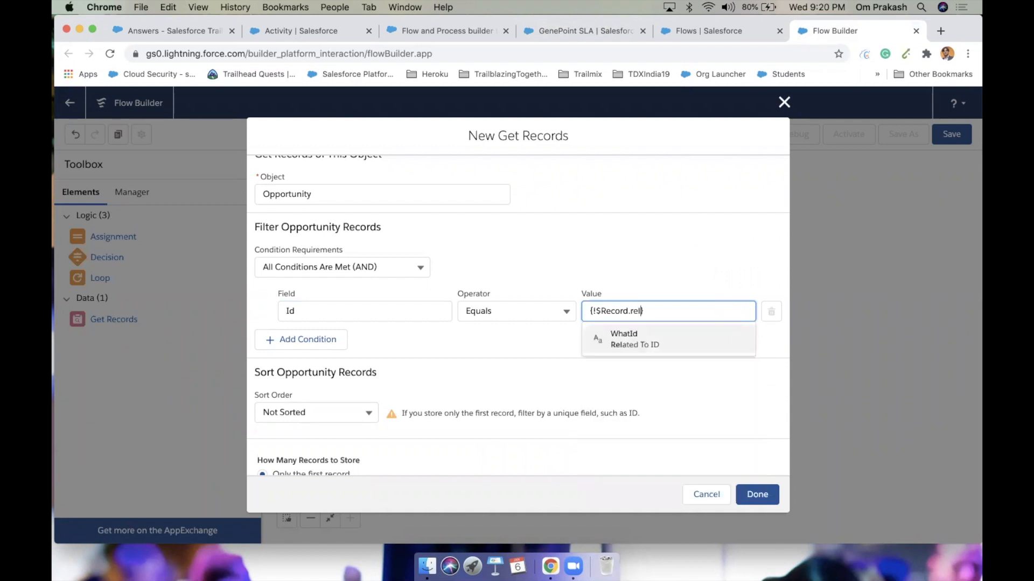
click(619, 340)
scroll(574, 280, up, 2)
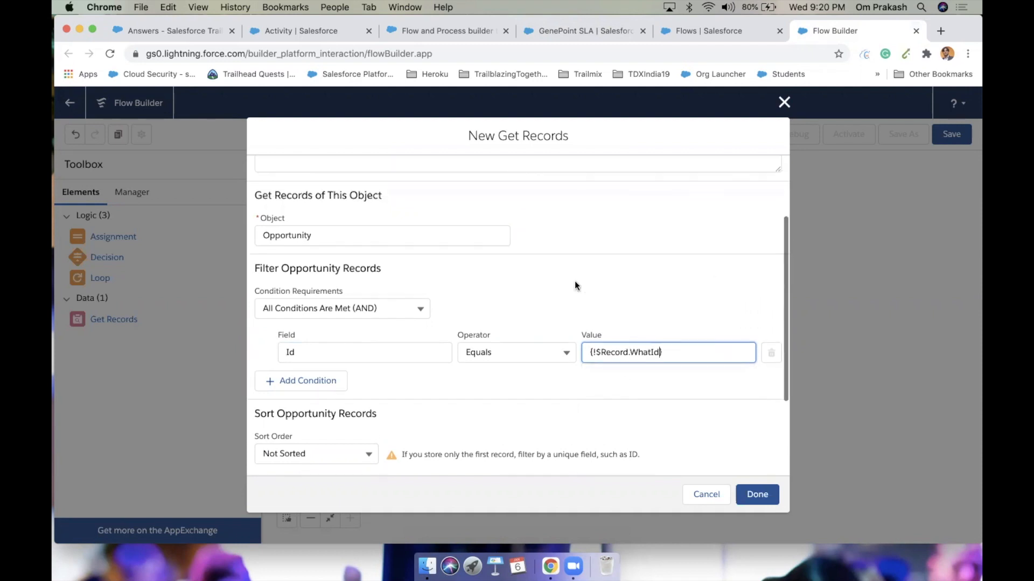
click(357, 236)
click(420, 211)
scroll(585, 260, down, 2)
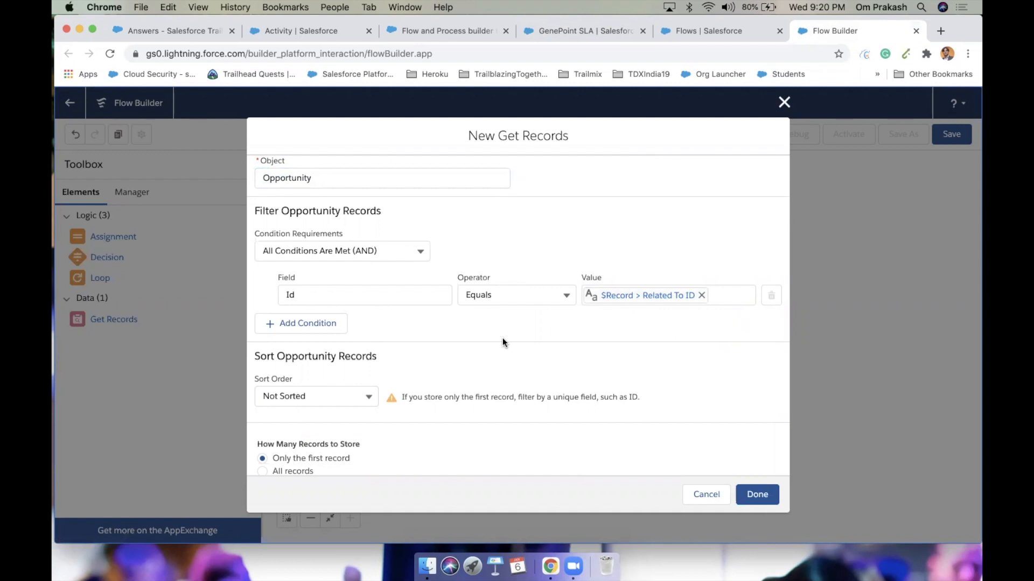
- Set the Get Records element to store only the first record
scroll(502, 343, down, 3)
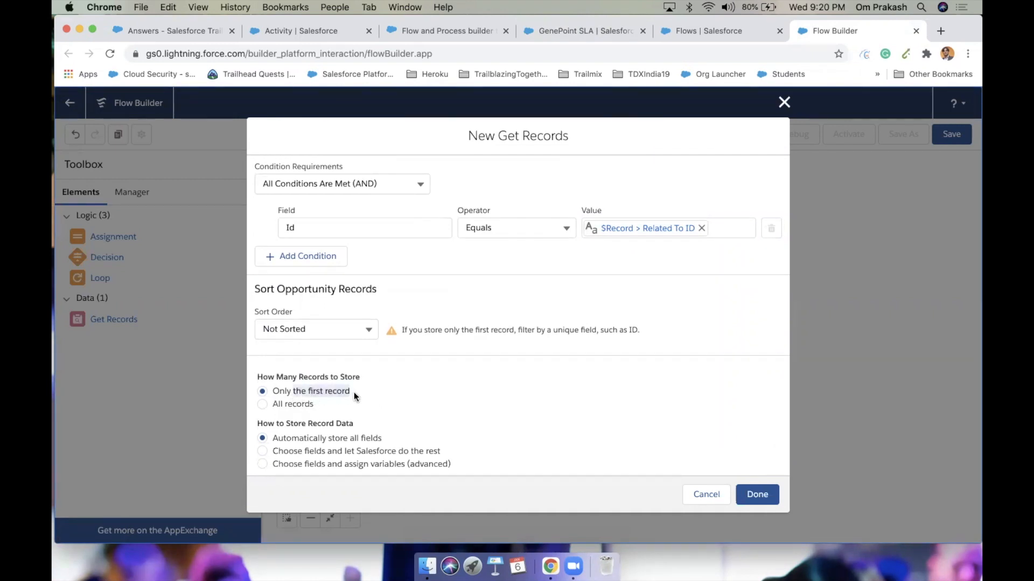
click(289, 396)
drag(268, 390, 354, 390)
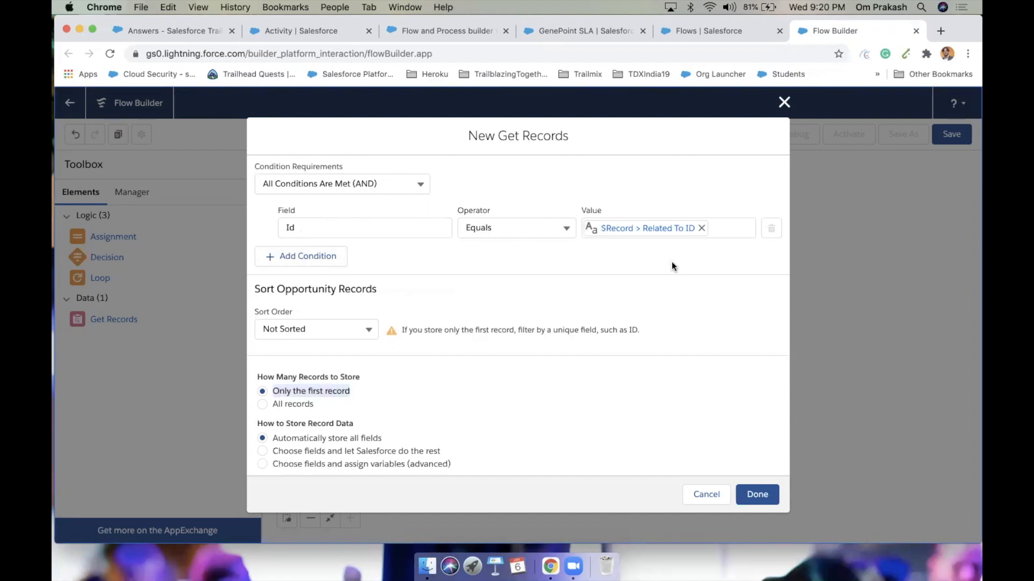
- Finish the Get Records element and place it below the Start element on the canvas
click(281, 390)
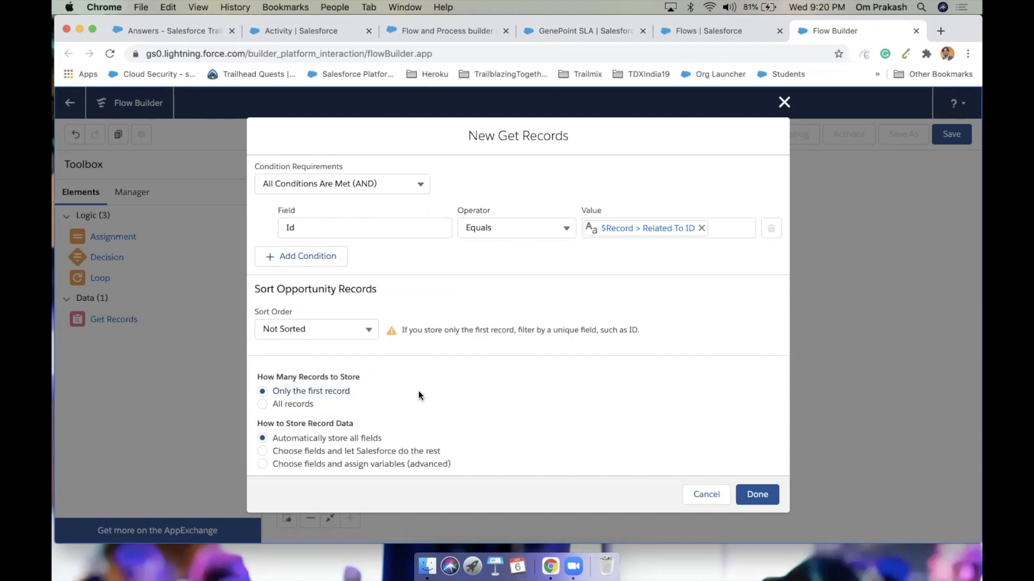
click(748, 495)
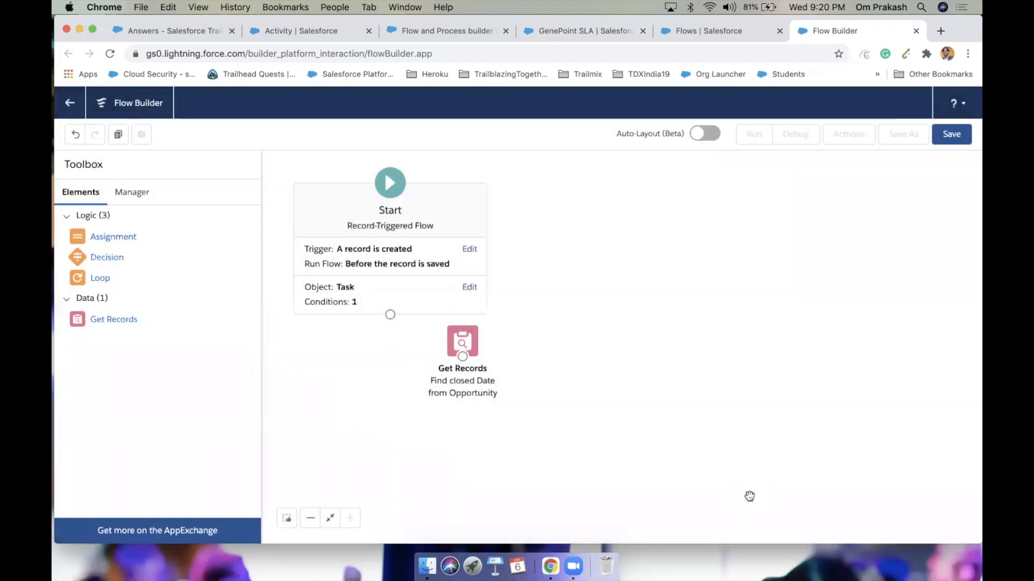
drag(465, 340, 482, 365)
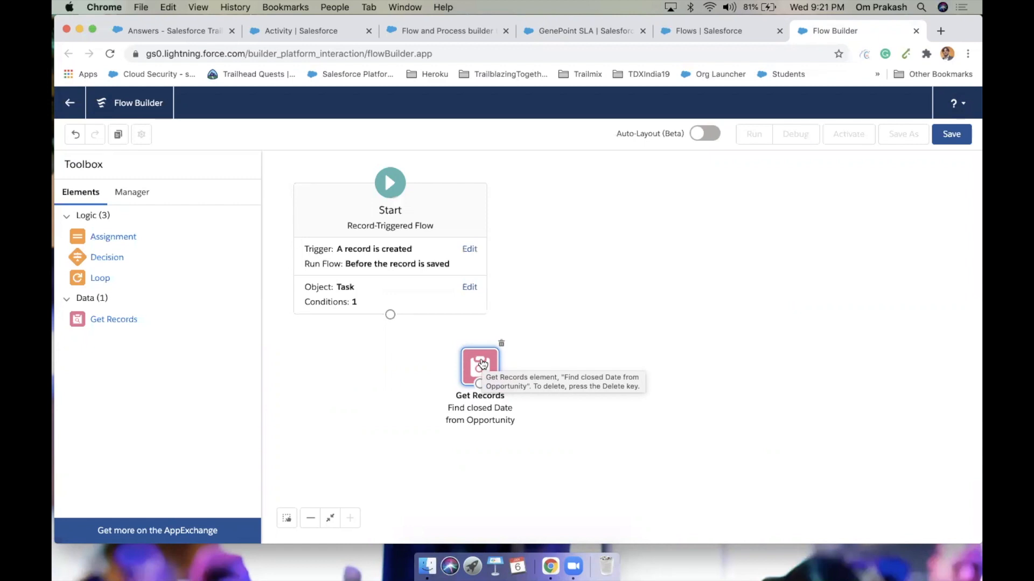
- Add an Assignment element labelled "Assign closed date to Task" with the API name Assign_closed_date_to_Task
drag(112, 237, 715, 258)
text(Assign )
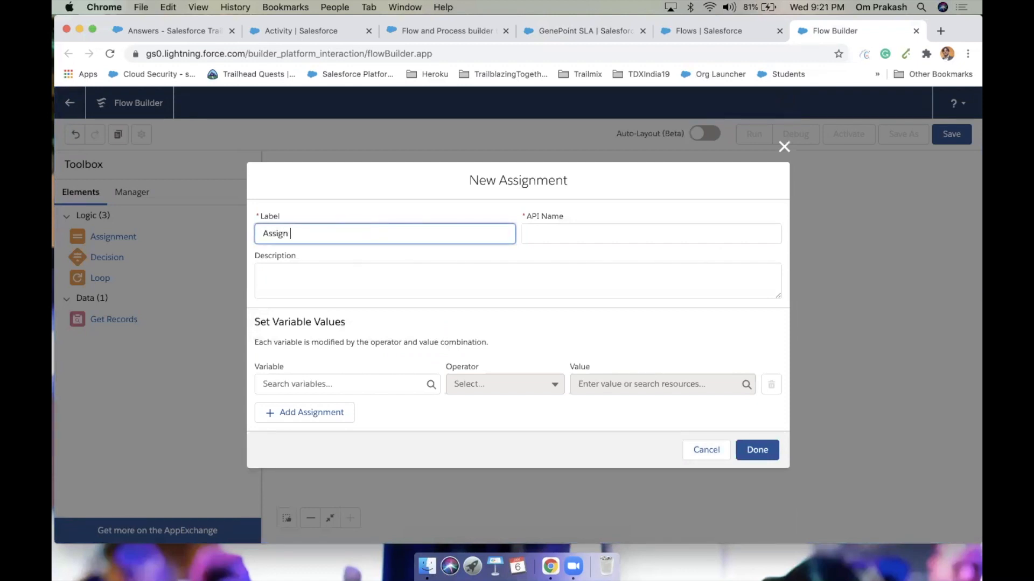
text(closed date to Task)
key(Tab)
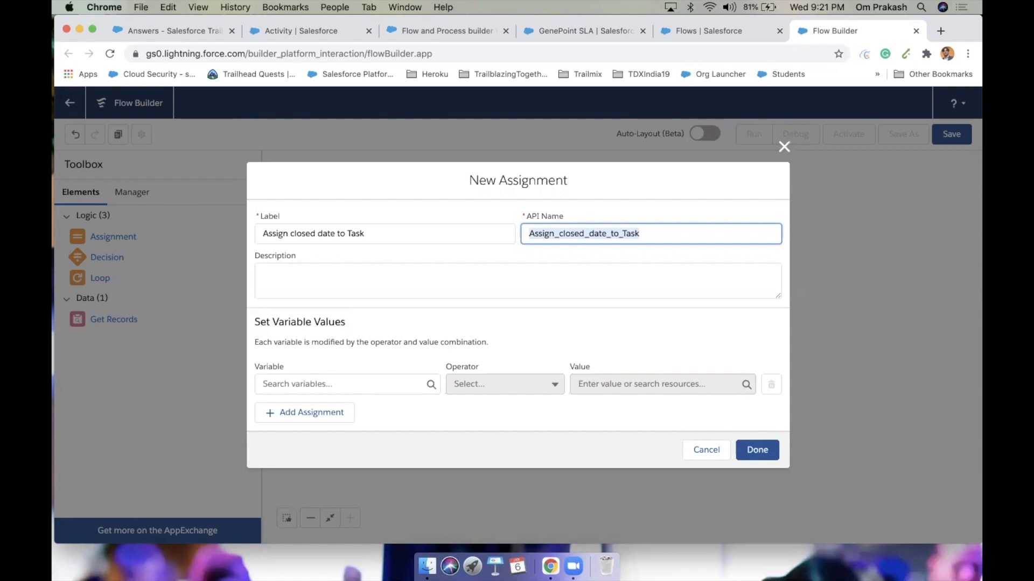
- Choose the triggering task's Opportunity Closed Date field ($Record > Opportunity Closed Date) as the variable of the assignment
click(309, 377)
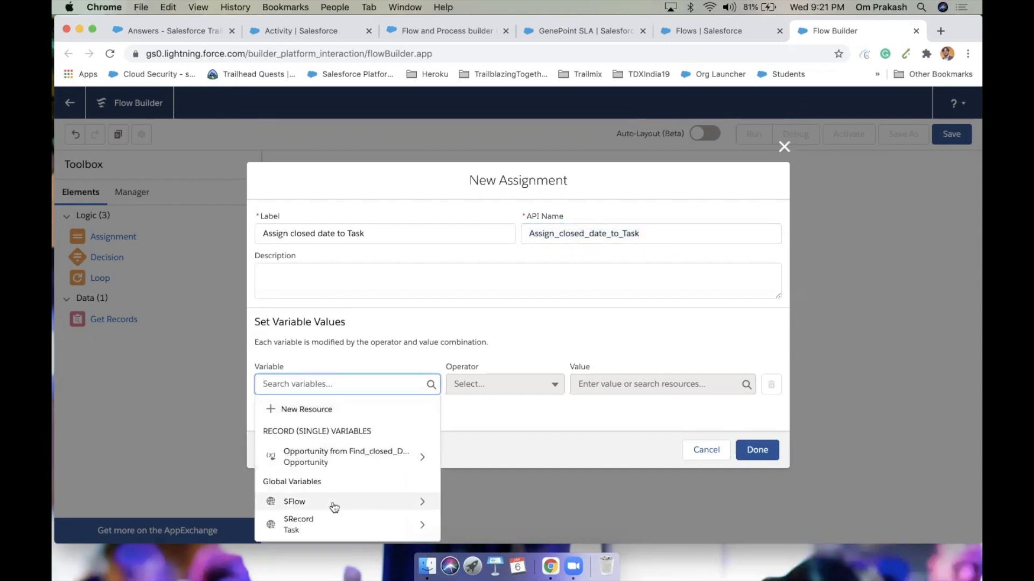
click(312, 525)
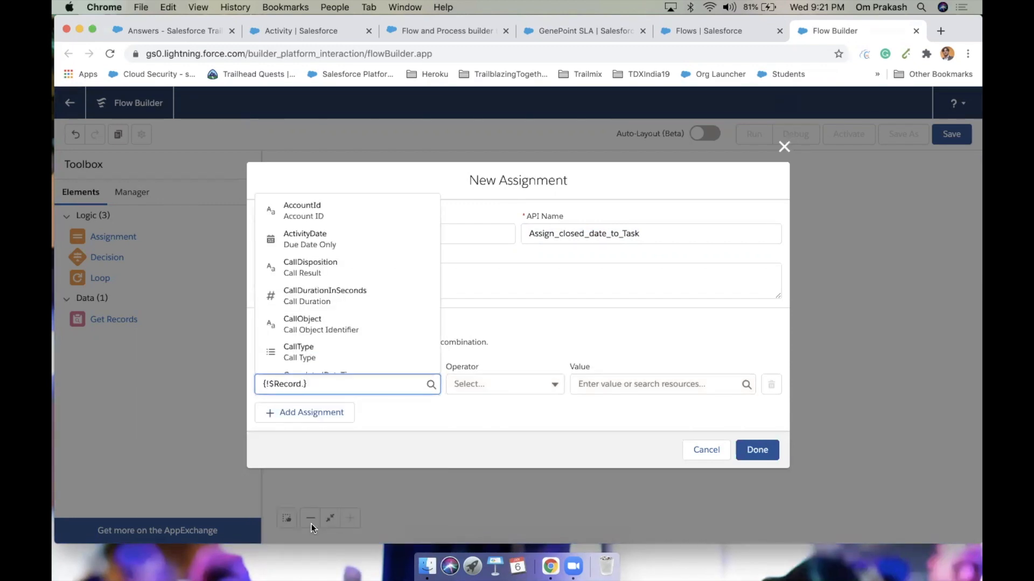
text(clo)
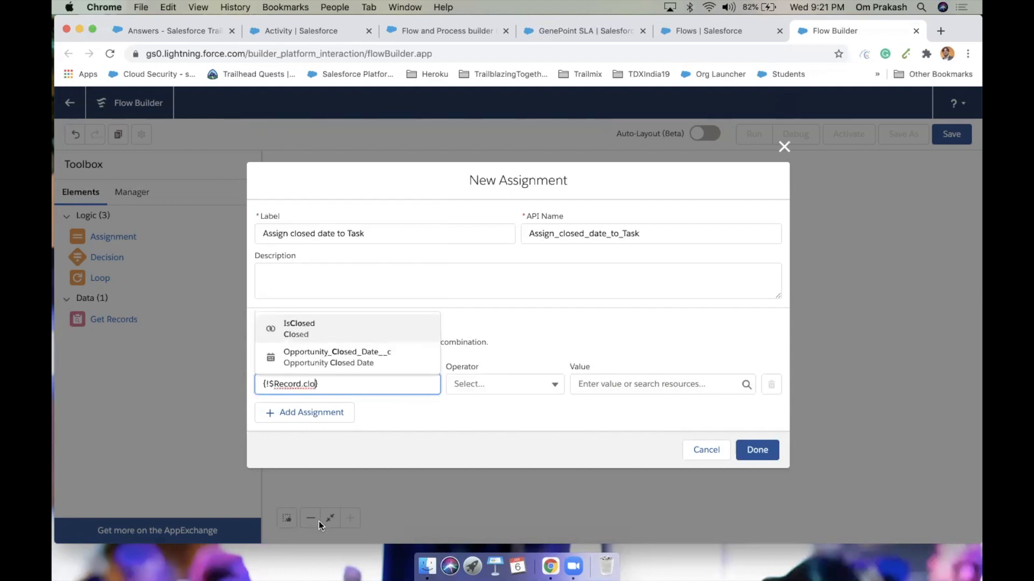
click(337, 360)
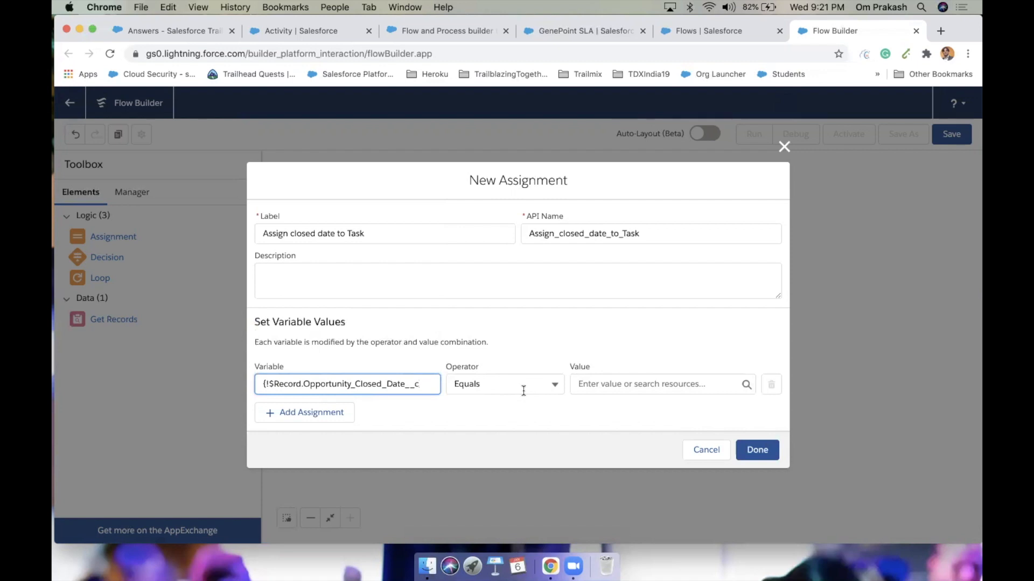
- Set the assignment value to the close date of the opportunity from Find_closed_Date_from_Opportunity and finish the element
click(602, 384)
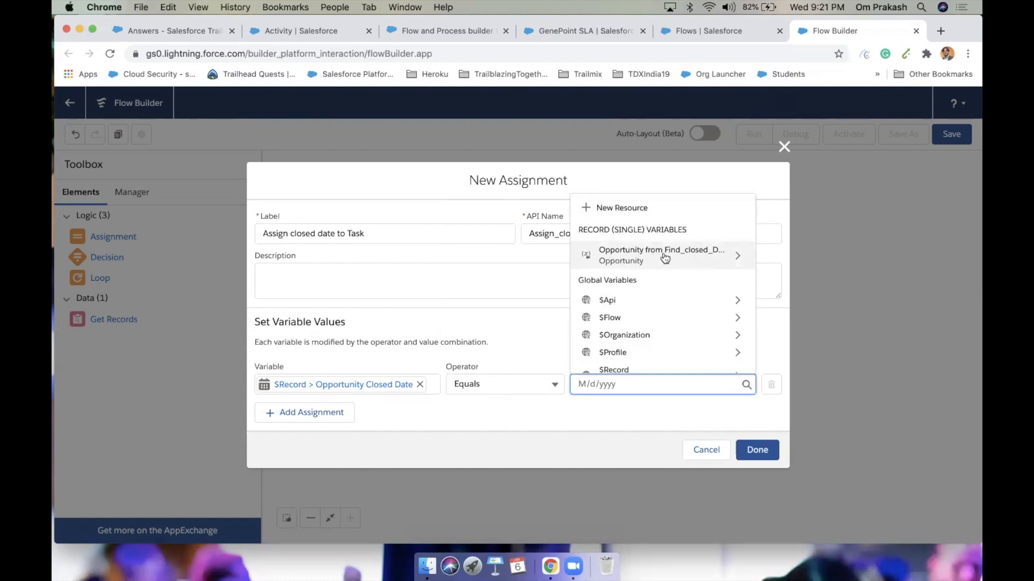
click(698, 262)
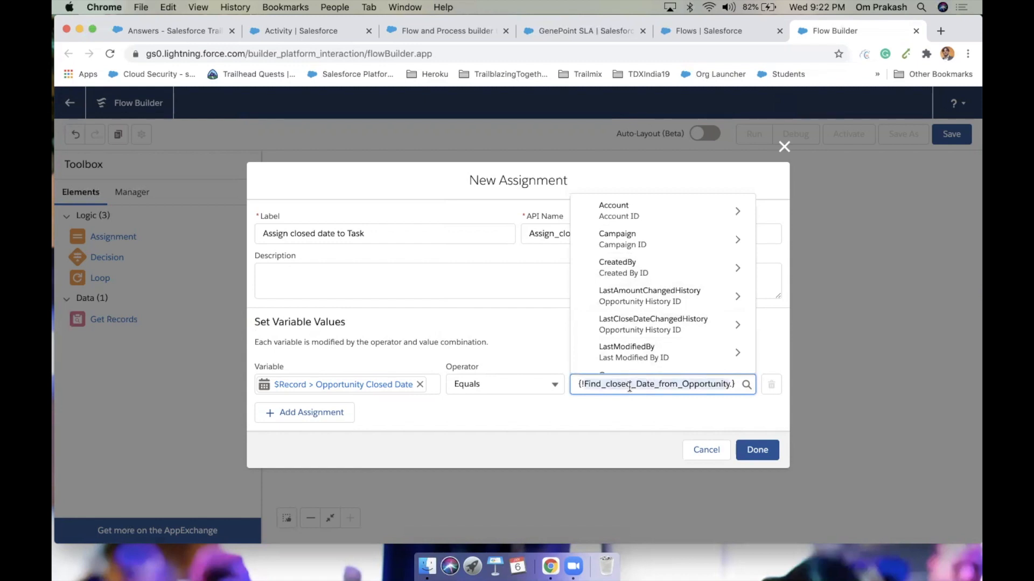
text(clo)
text(s)
text(sed)
key(BackSpace)
key(BackSpace)
key(BackSpace)
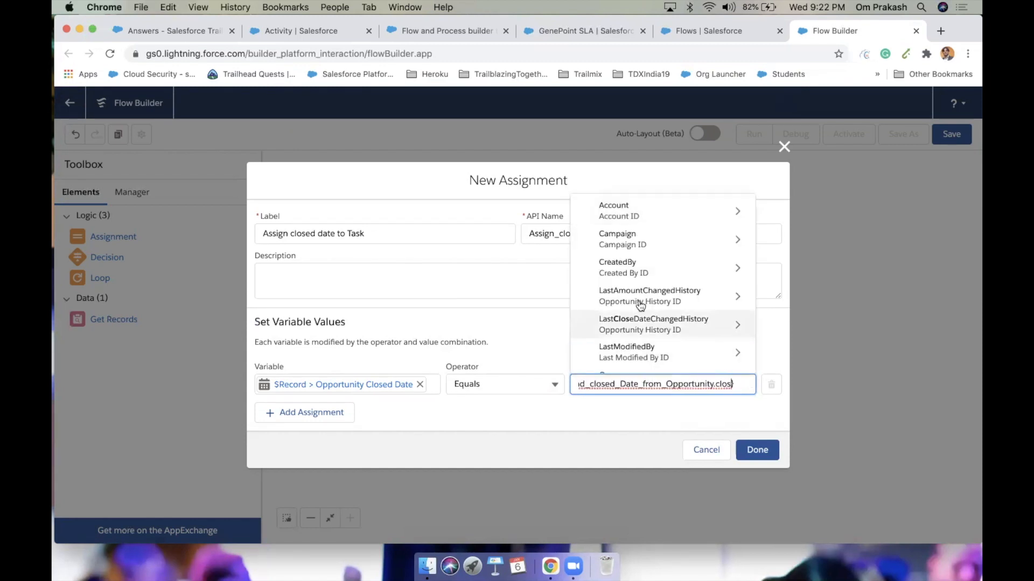
scroll(638, 301, down, 5)
click(651, 279)
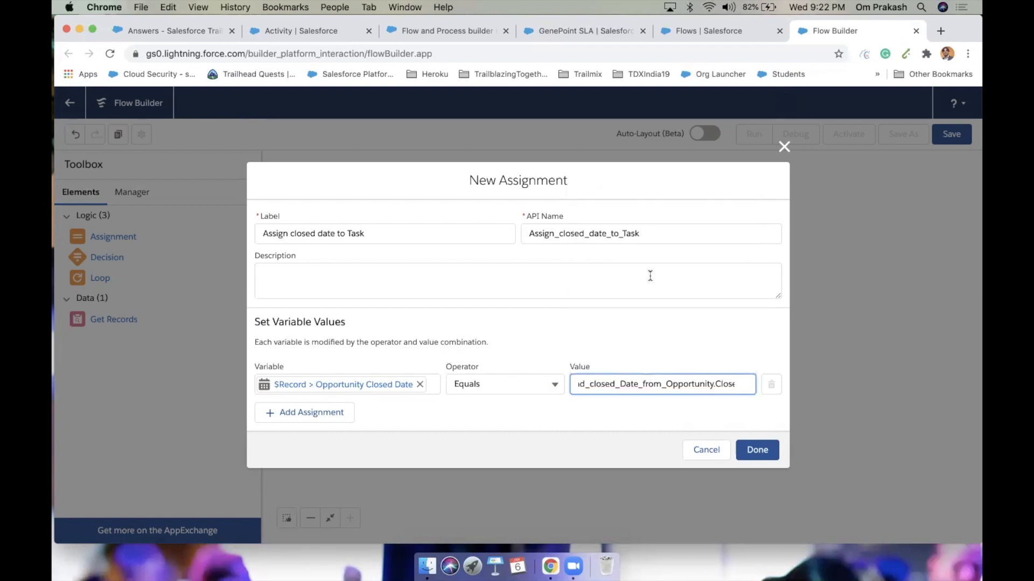
click(644, 418)
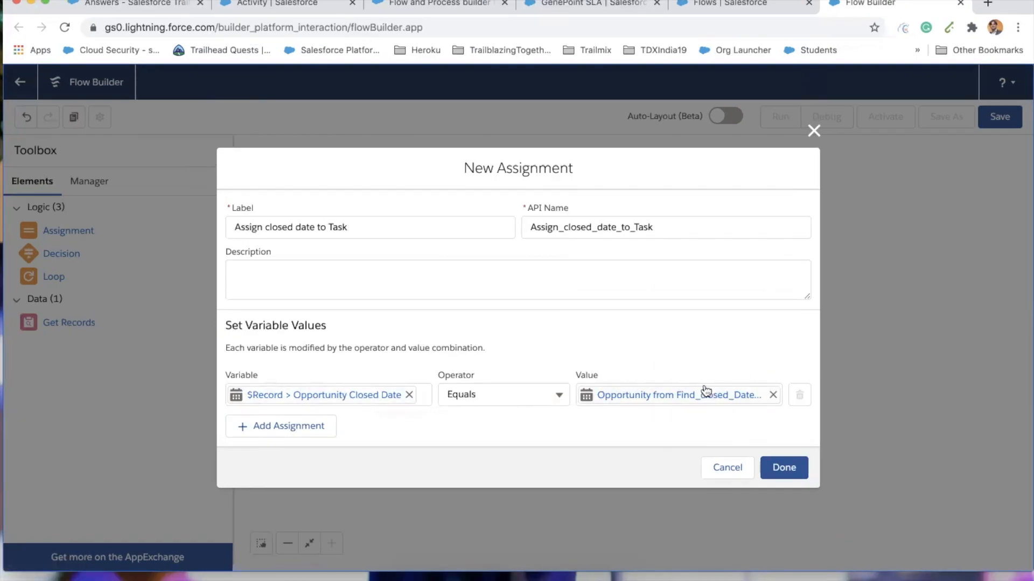
click(797, 468)
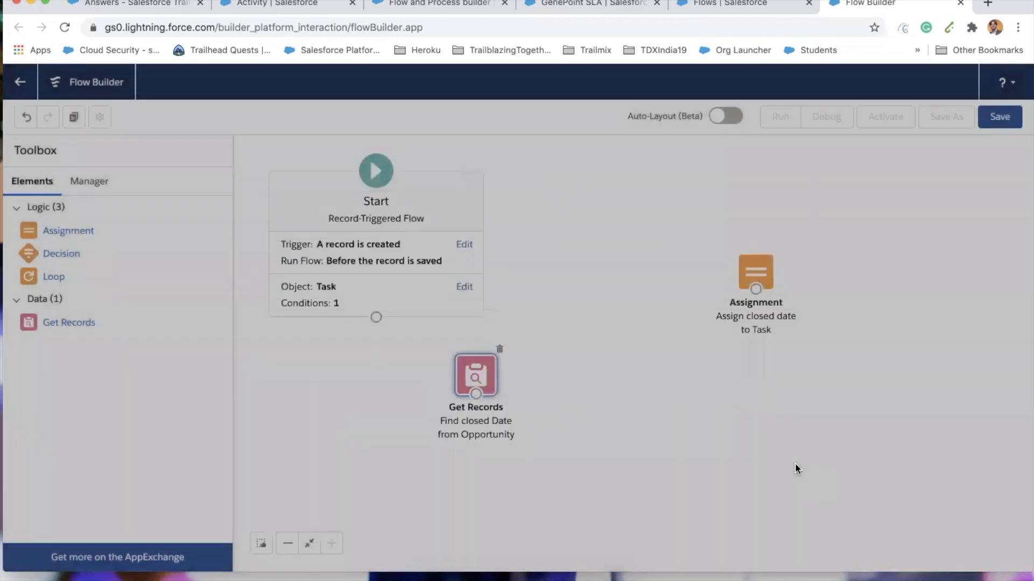
- Align the Assignment beside Get Records, connect Start to Get Records and Get Records to the Assignment, and recheck the assignment's settings
drag(747, 275, 695, 368)
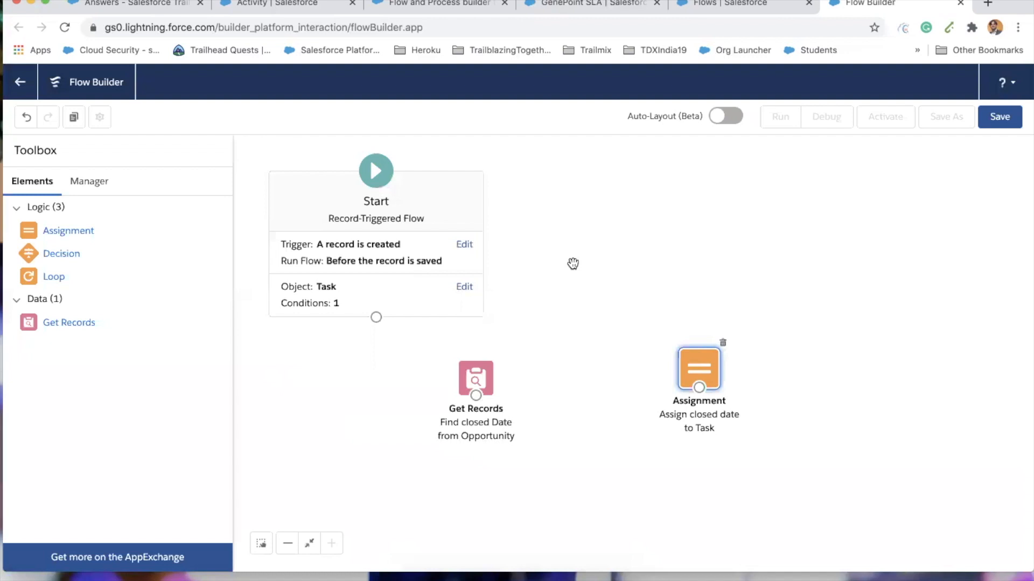
click(590, 399)
drag(476, 395, 705, 387)
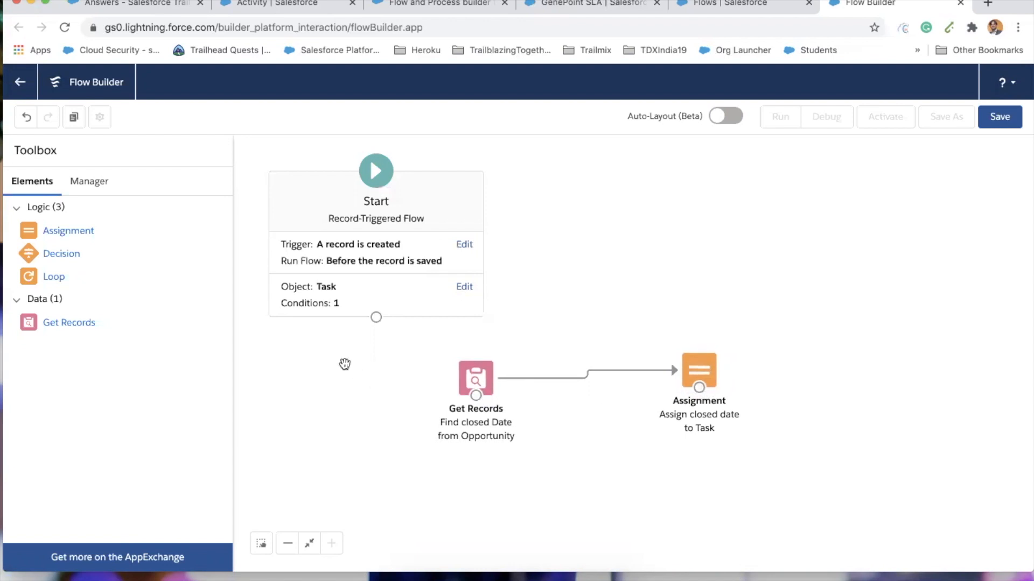
drag(376, 317, 475, 388)
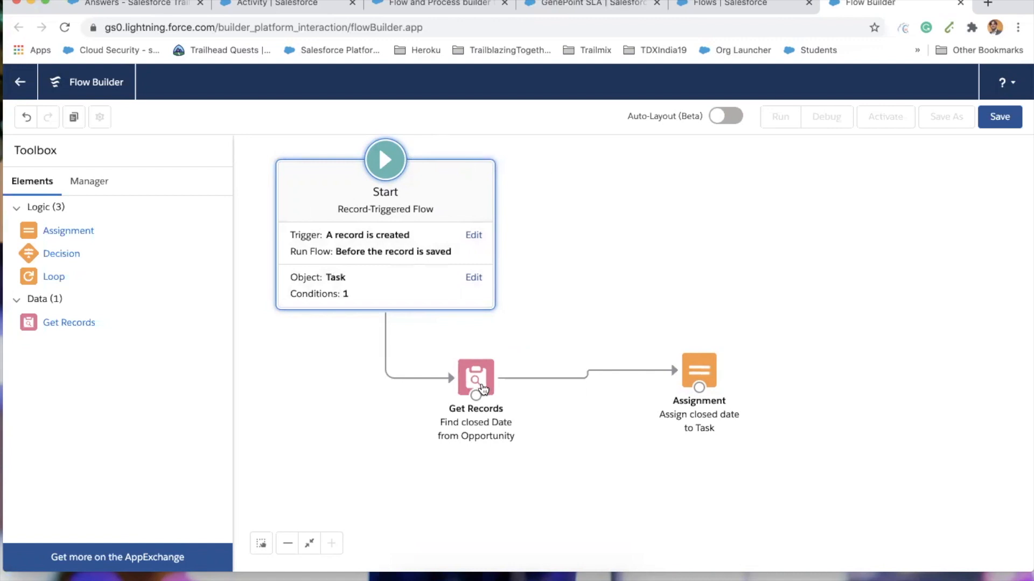
double_click(700, 371)
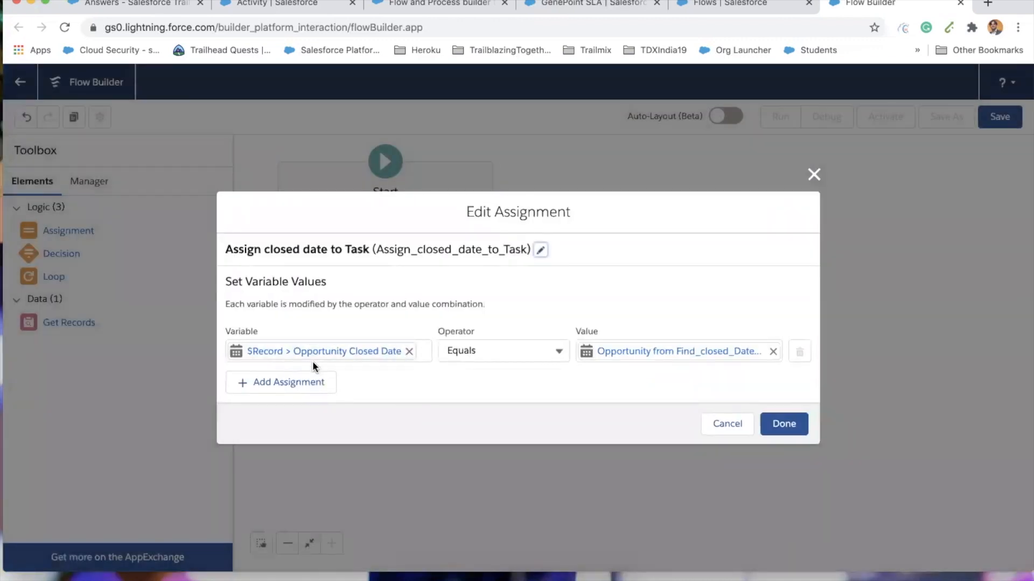
click(782, 423)
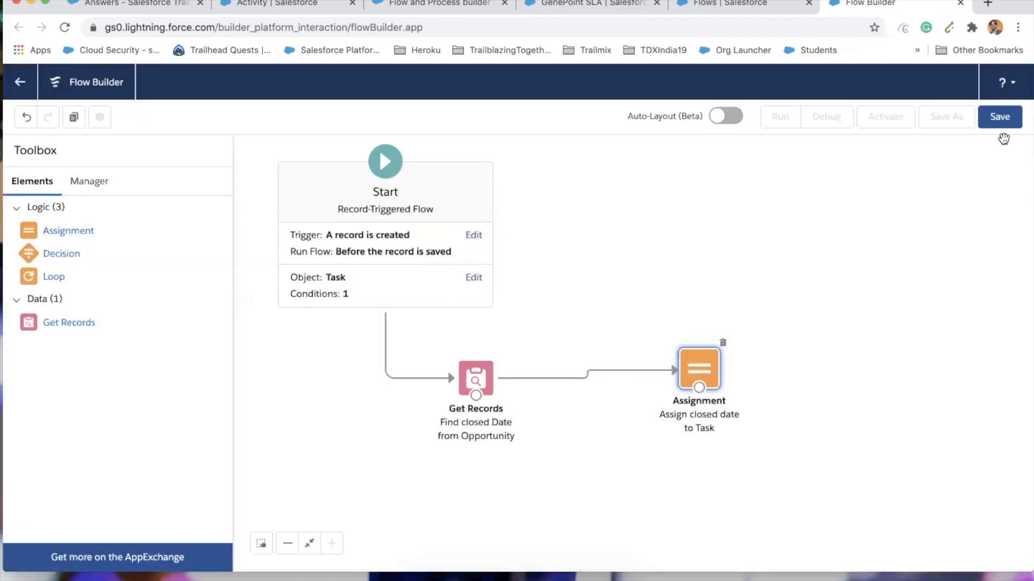
- Save the flow with the label "Update field on Task from Opportunity" and activate it
click(1000, 117)
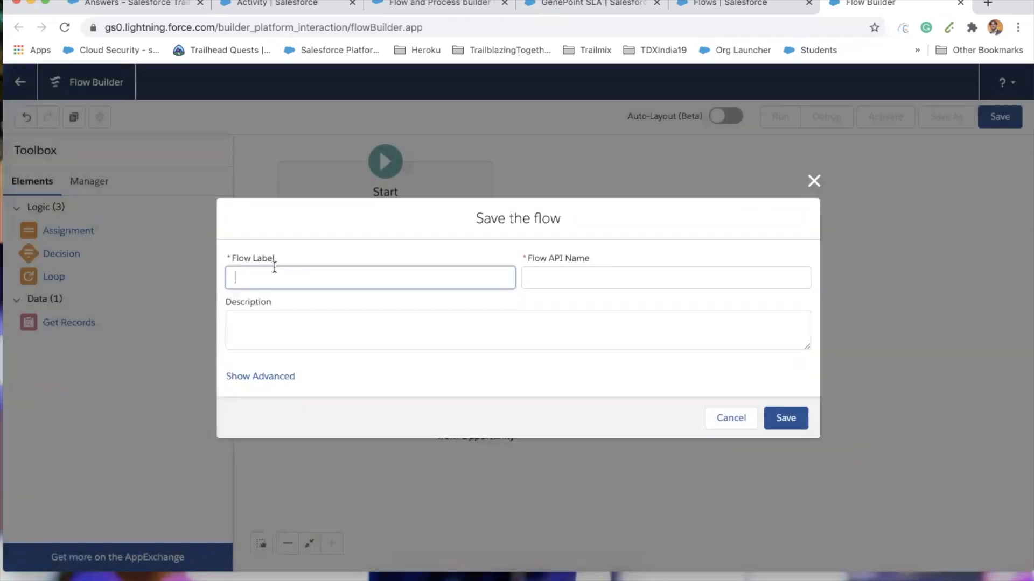
text(U)
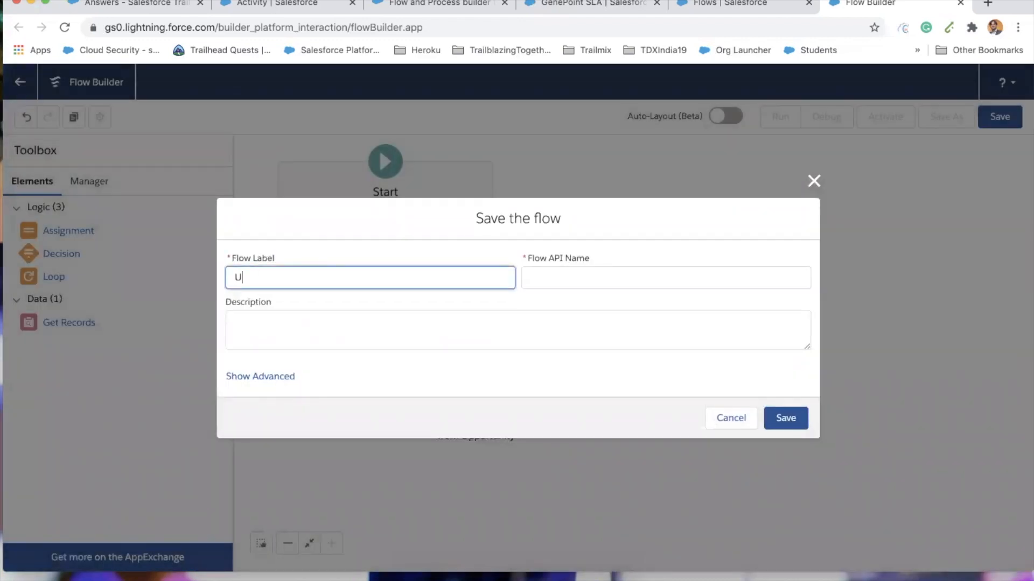
text(pdate field on Task from Opportunity)
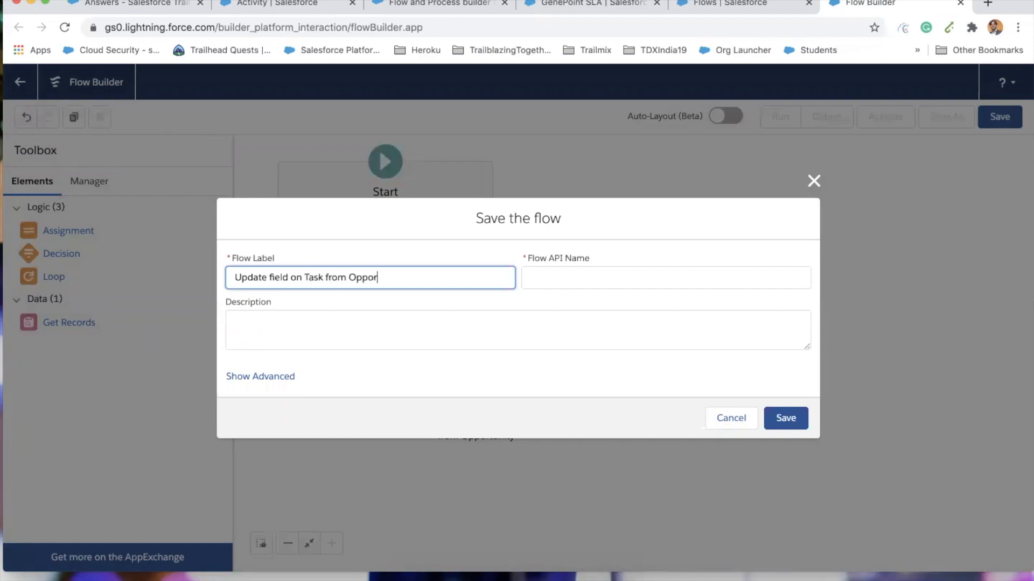
key(Tab)
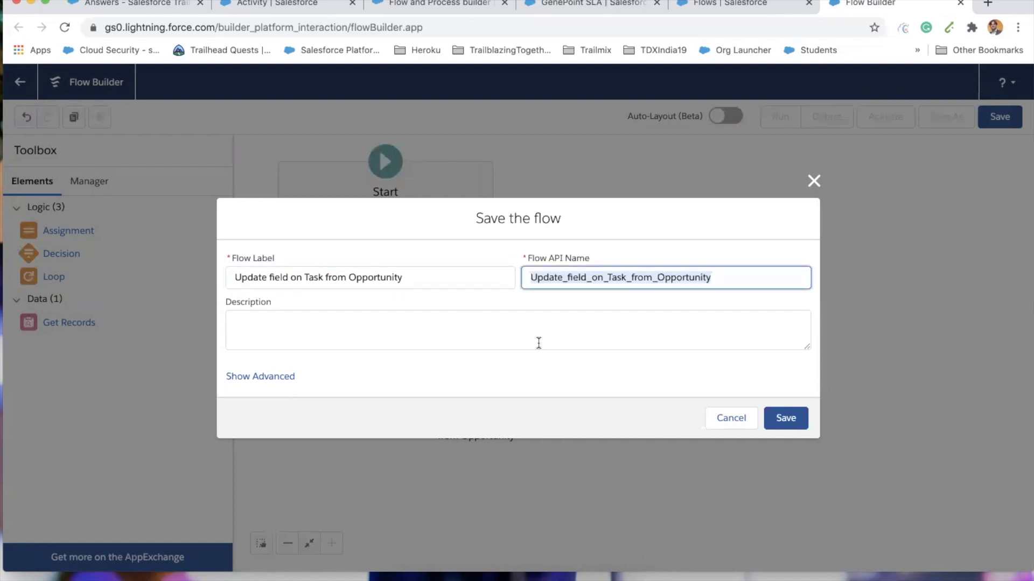
click(788, 419)
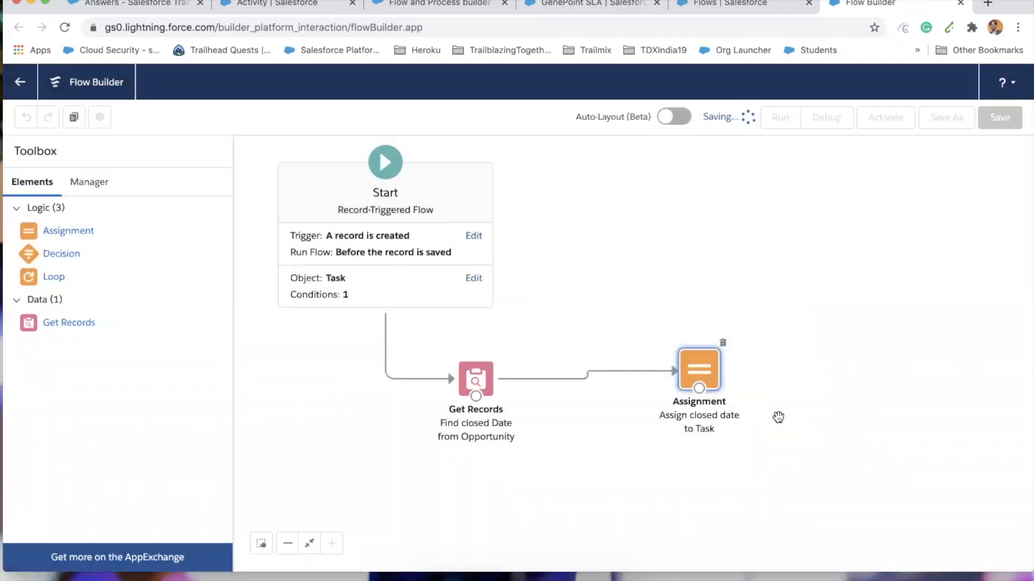
click(887, 117)
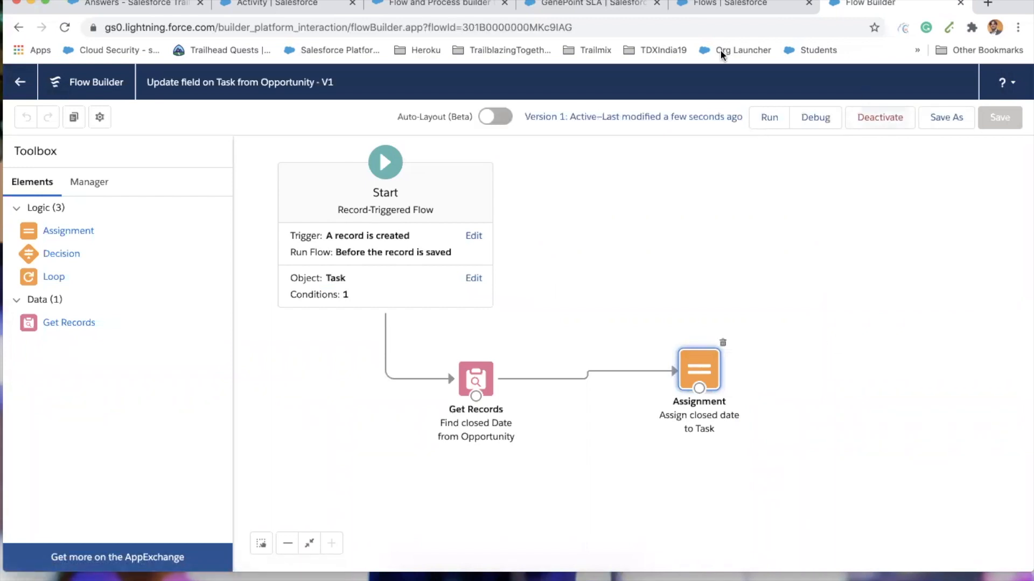
- In the new task form of the GenePoint SLA opportunity, enter the subject "Flow Demo -update" and the due date 1/7/2021
click(619, 4)
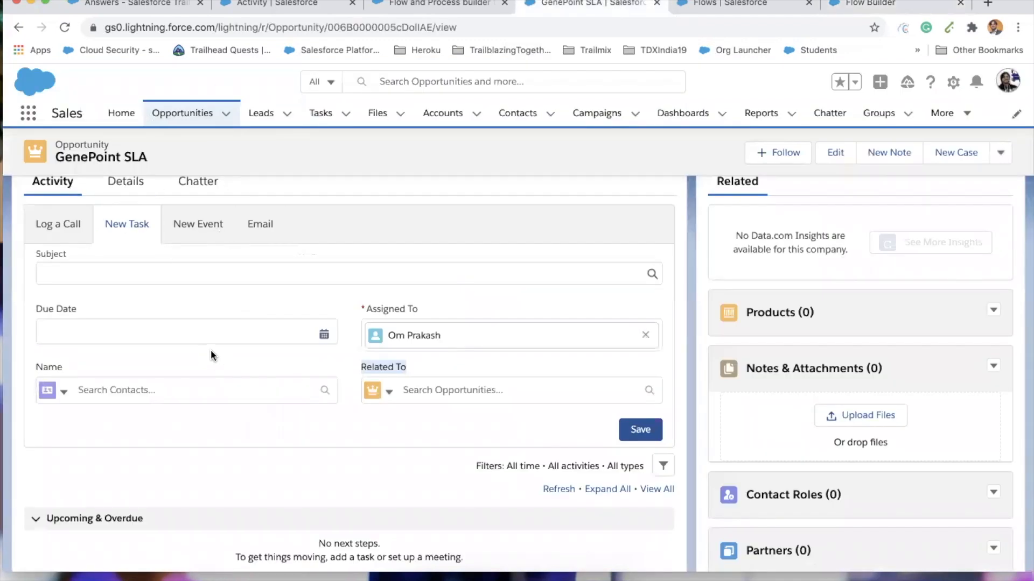
click(141, 272)
text(Flow Demo)
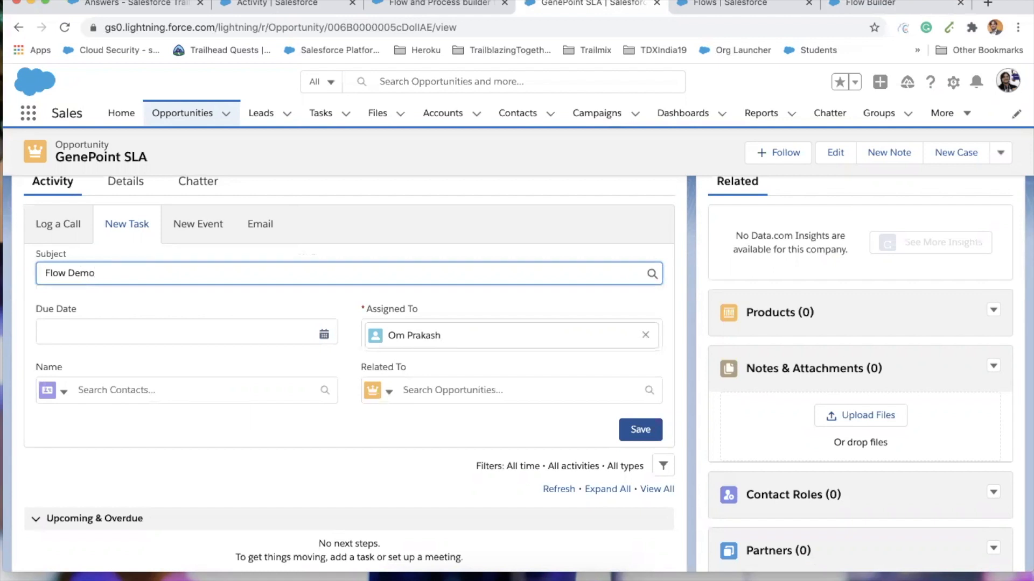
text( update)
click(97, 272)
text(-)
click(108, 334)
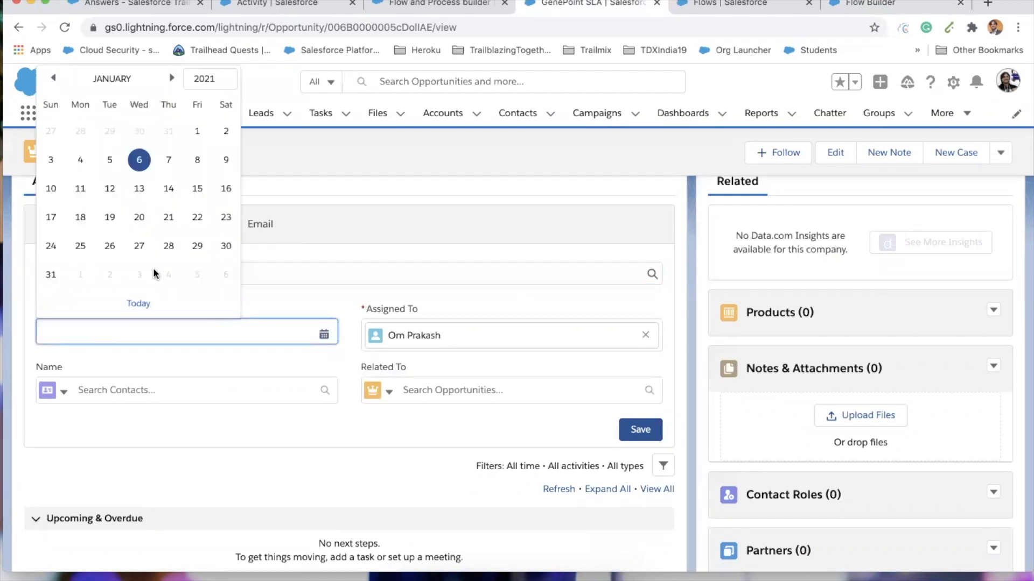
click(167, 161)
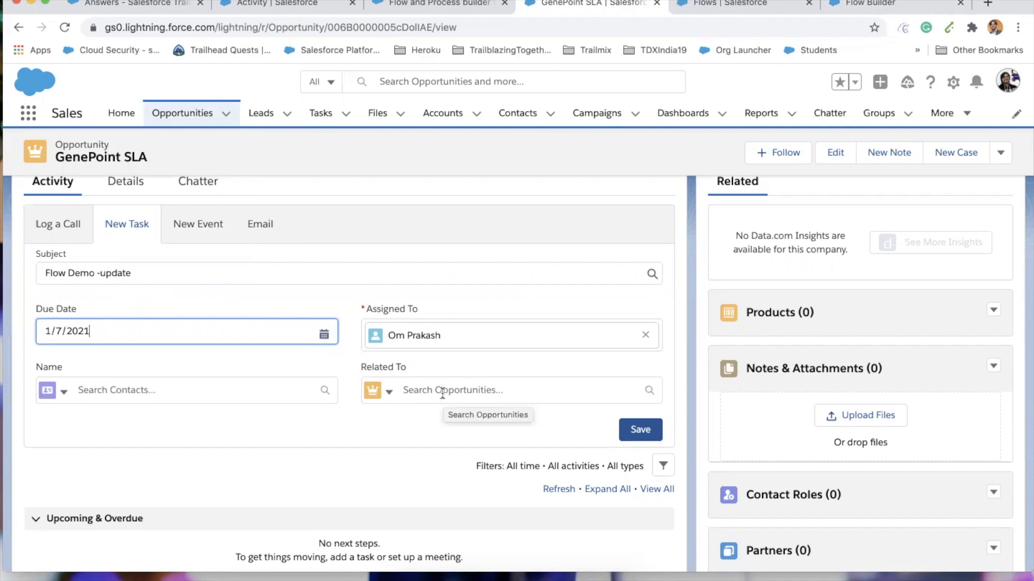
- Relate the new task to the GenePoint SLA opportunity and save it
click(452, 392)
click(444, 420)
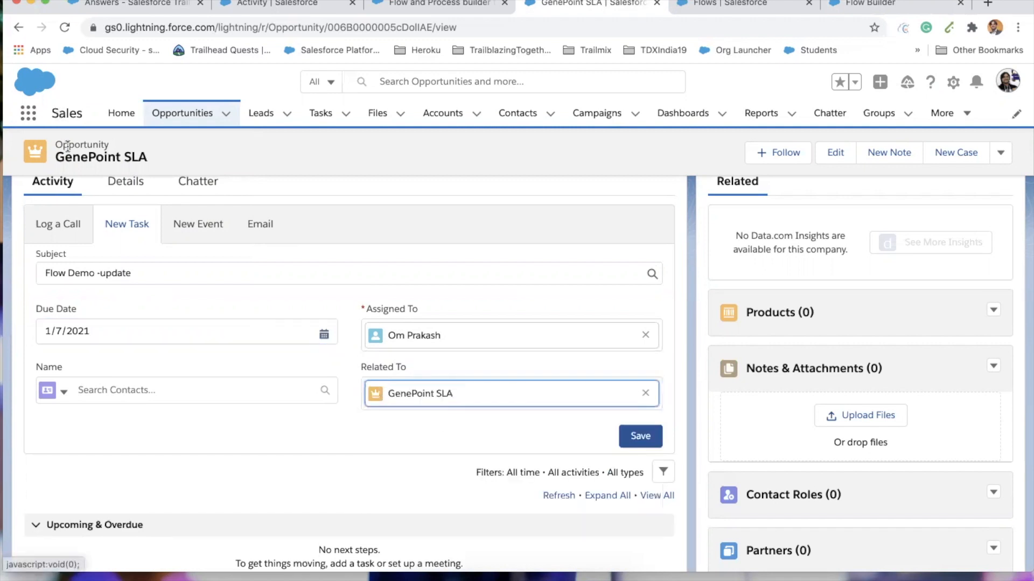
click(635, 436)
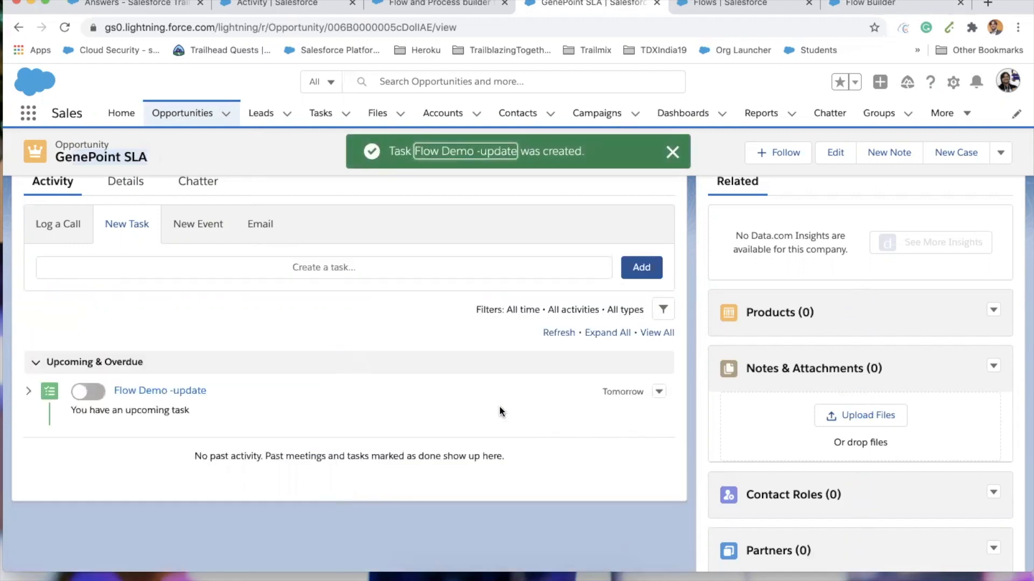
- Open the Flow Demo -update task and check its Opportunity Closed Date field
click(161, 392)
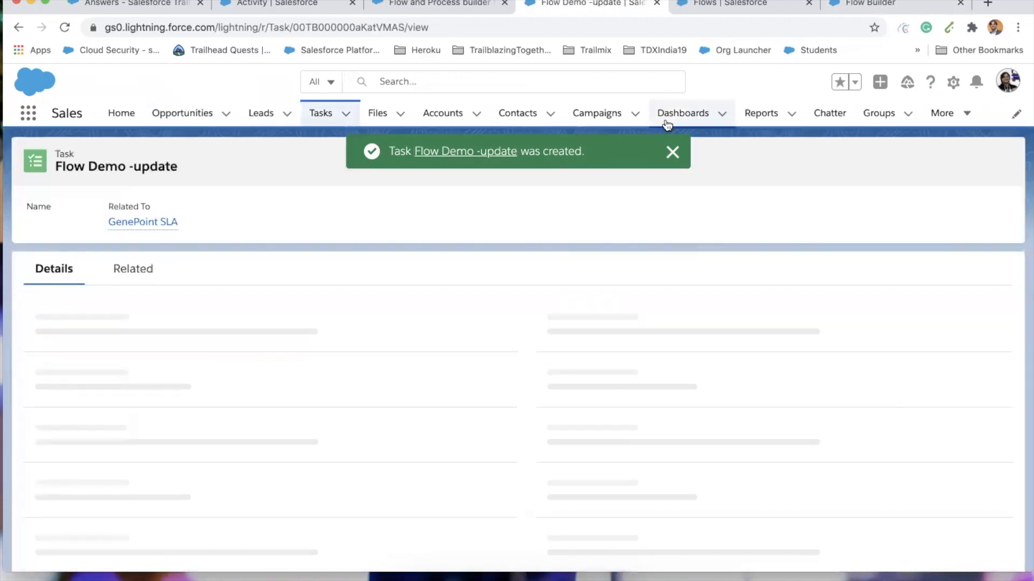
click(672, 153)
scroll(284, 364, down, 1)
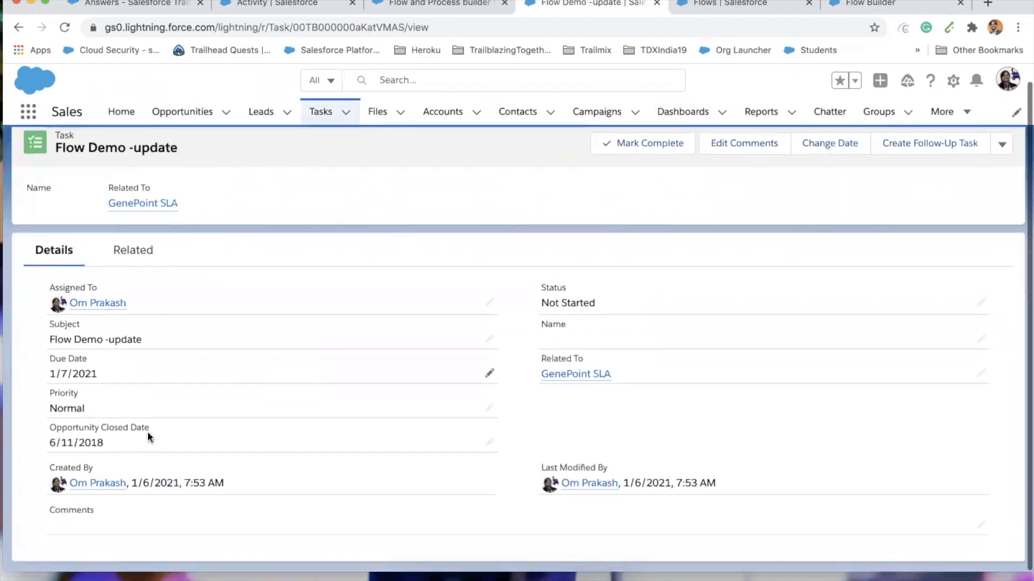
drag(47, 441, 97, 439)
drag(166, 430, 46, 430)
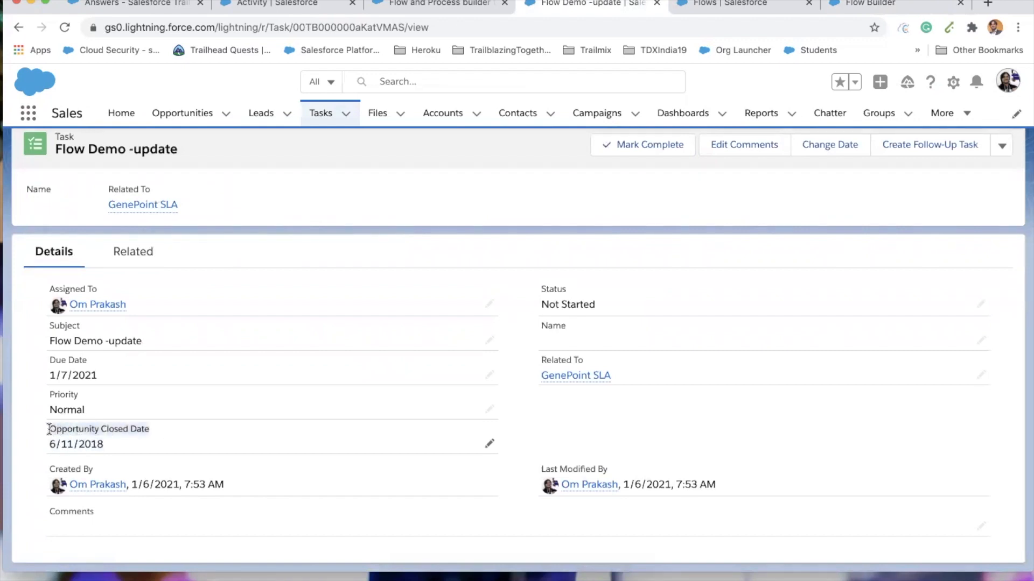
- Open the related GenePoint SLA opportunity to check its close date, and return to the question in the Trailblazer Community
click(130, 207)
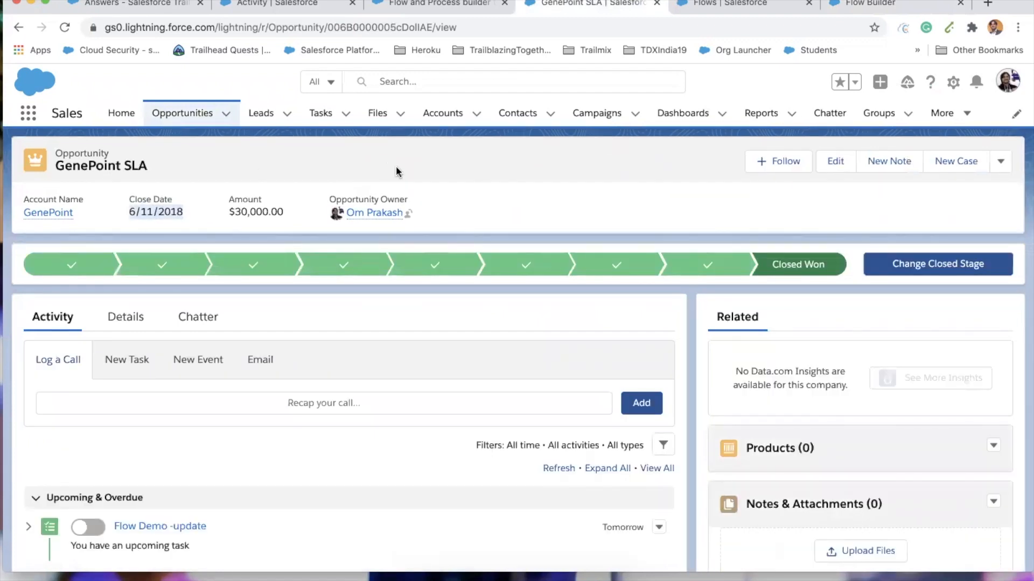
click(134, 5)
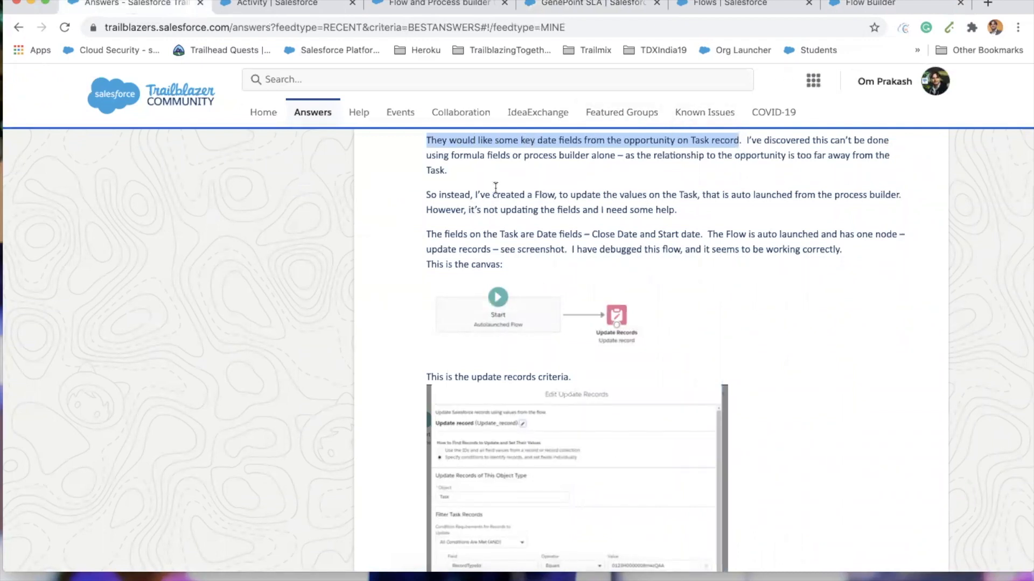
click(875, 6)
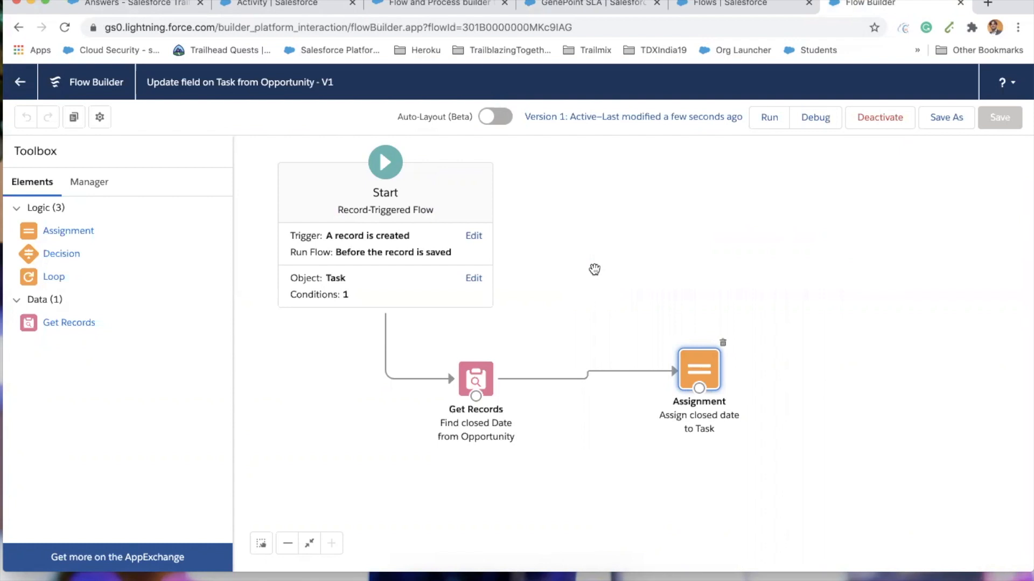
click(480, 286)
click(862, 442)
click(477, 279)
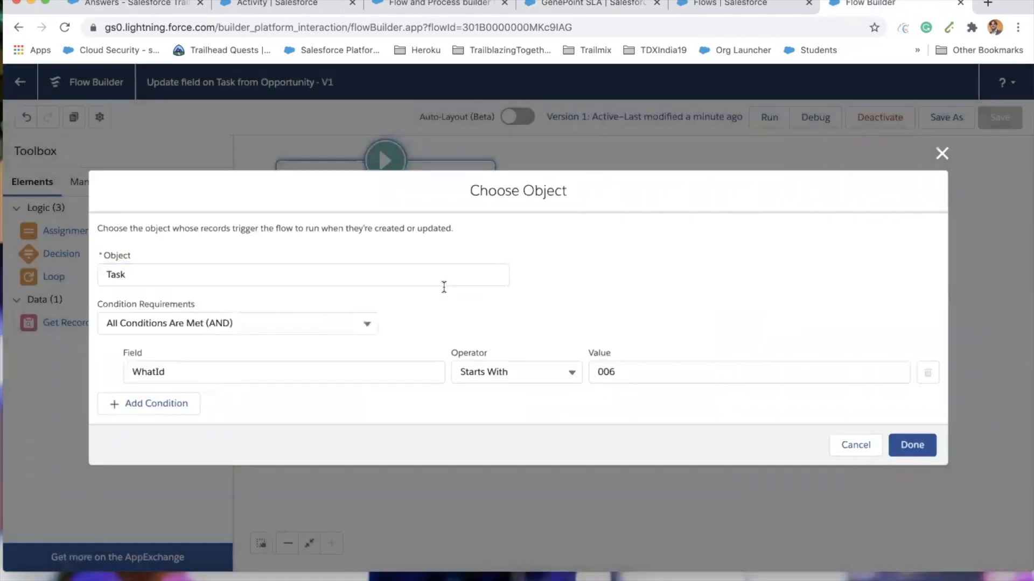
click(123, 406)
click(189, 398)
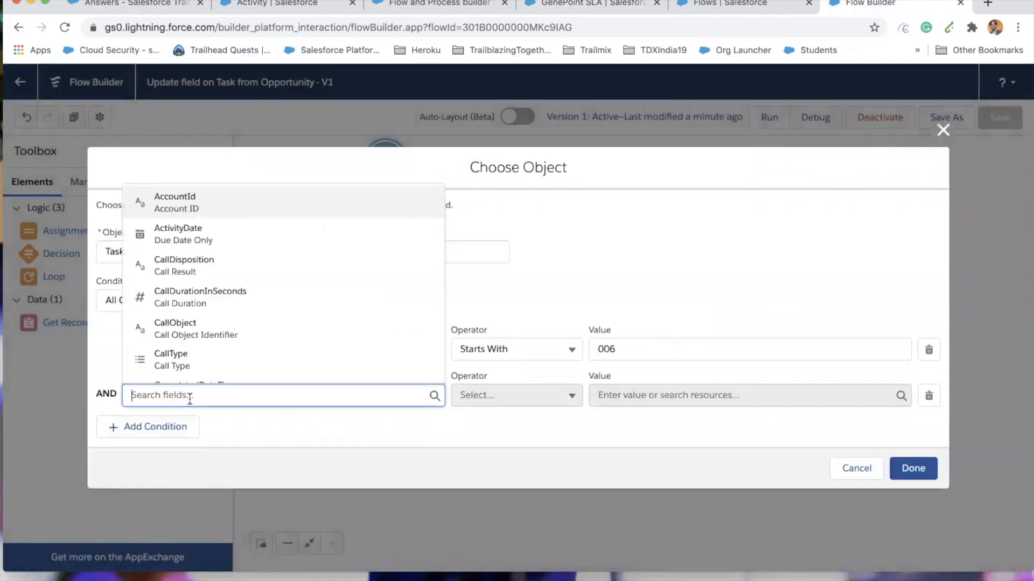
click(560, 403)
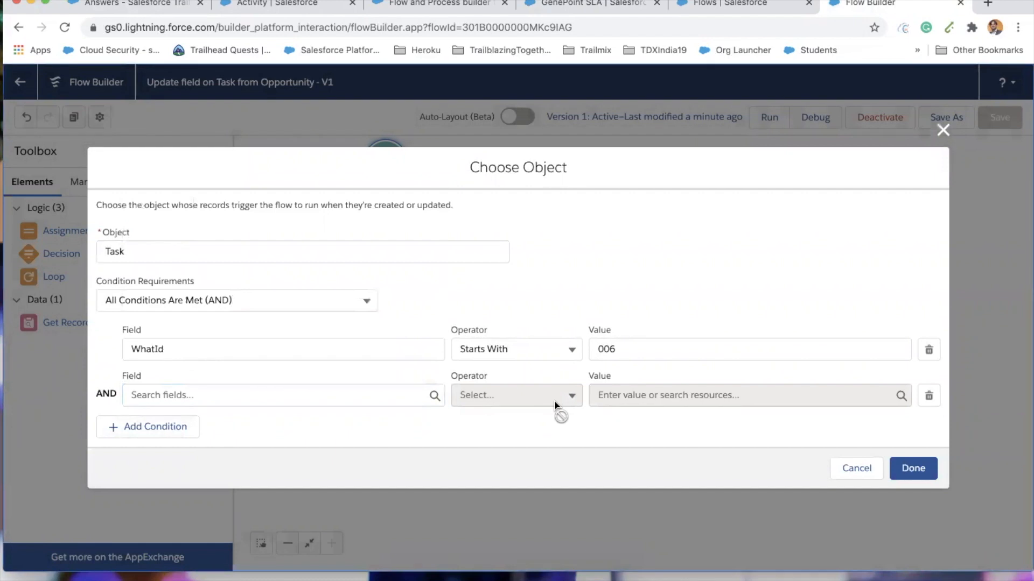
click(849, 468)
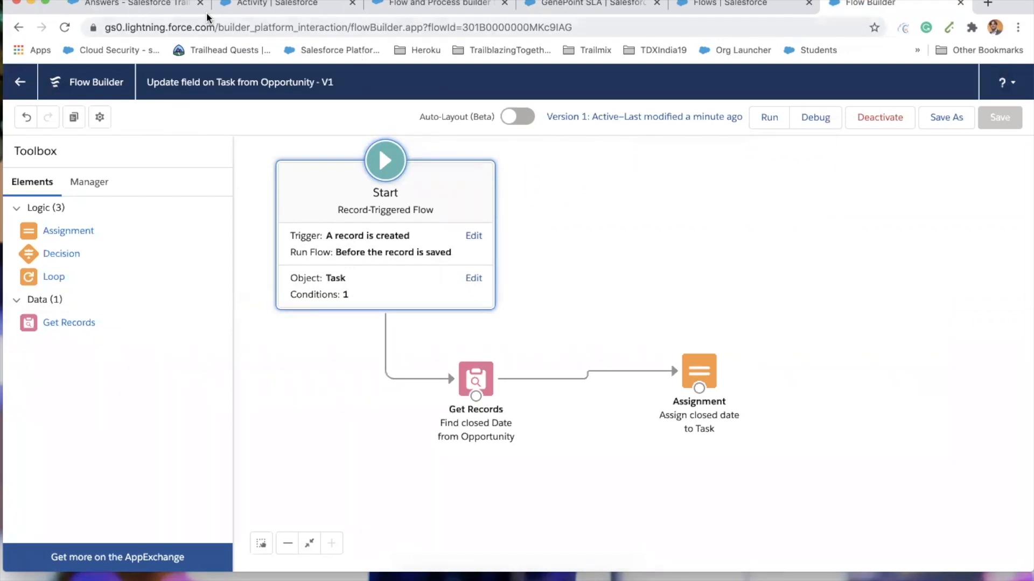
click(135, 4)
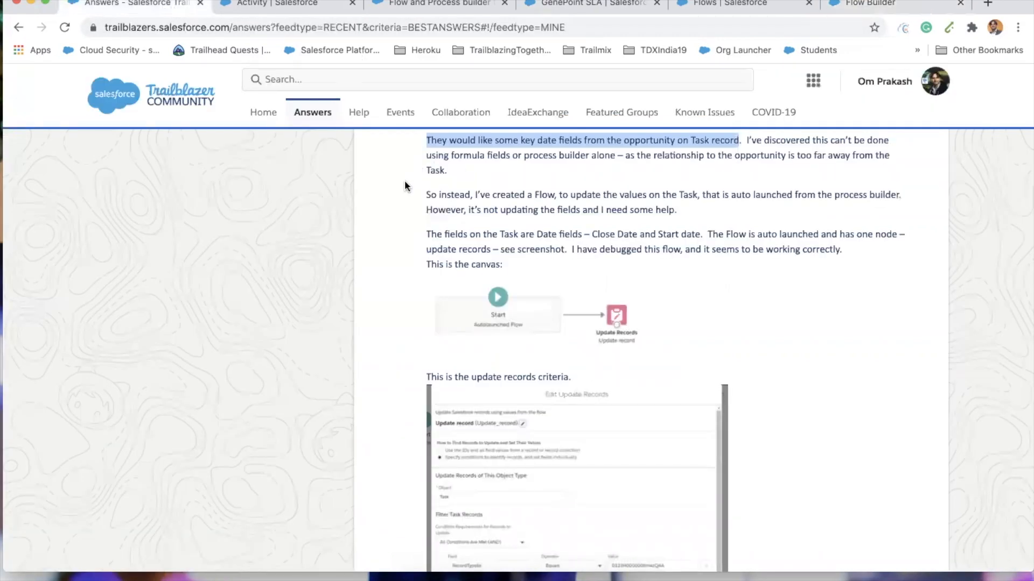